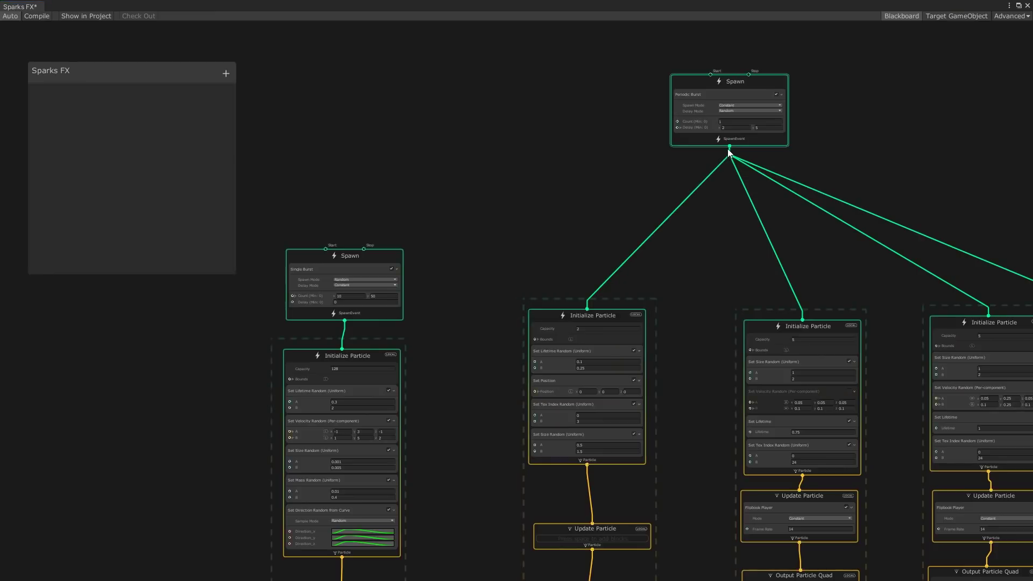
drag(726, 149, 326, 248)
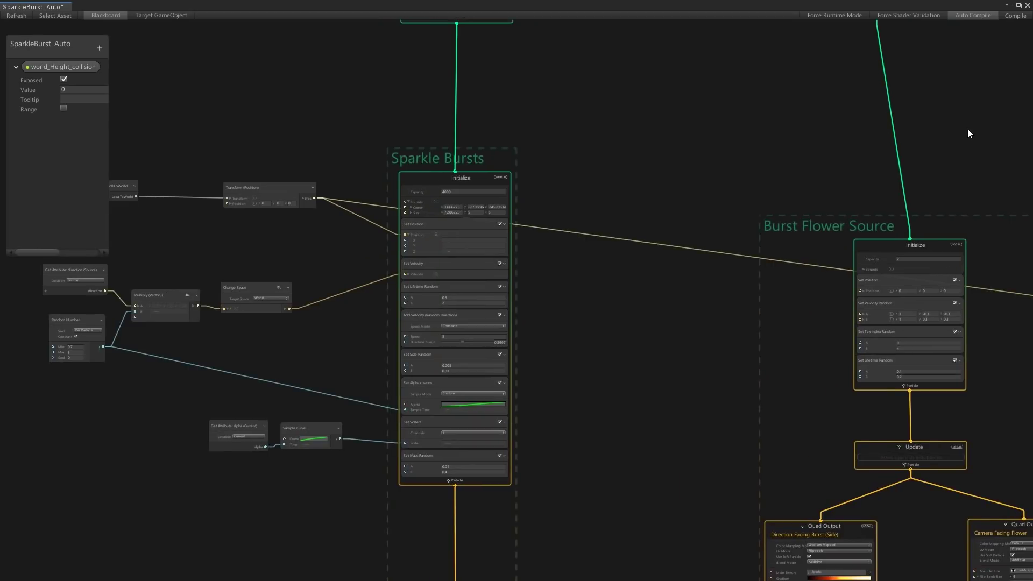
middle_drag(967, 129, 194, 73)
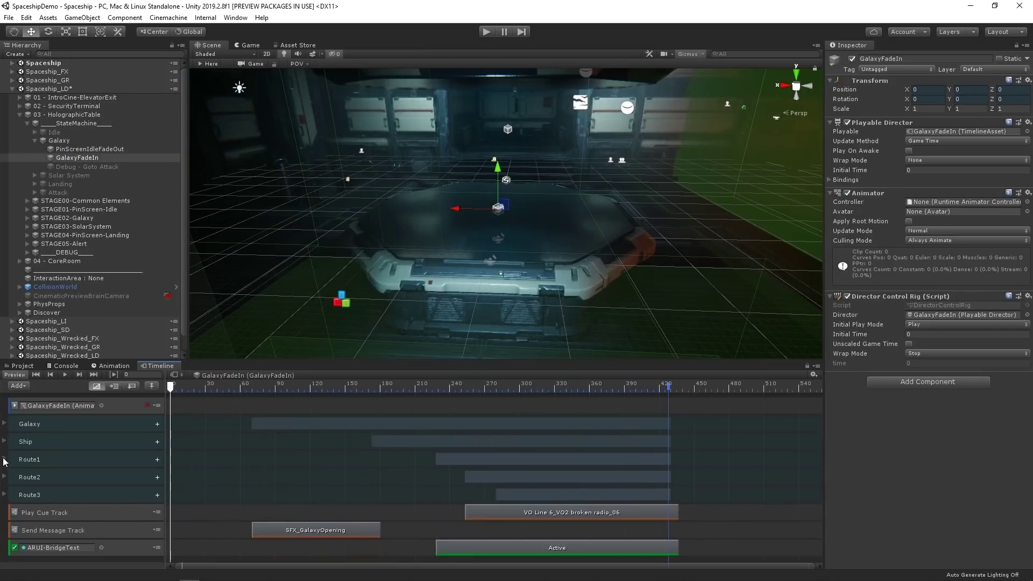
Play the GalaxyFadeIn timeline from its start to preview the galaxy effect above the holographic table
click(3, 459)
click(4, 459)
drag(166, 391, 170, 391)
click(229, 387)
key(space)
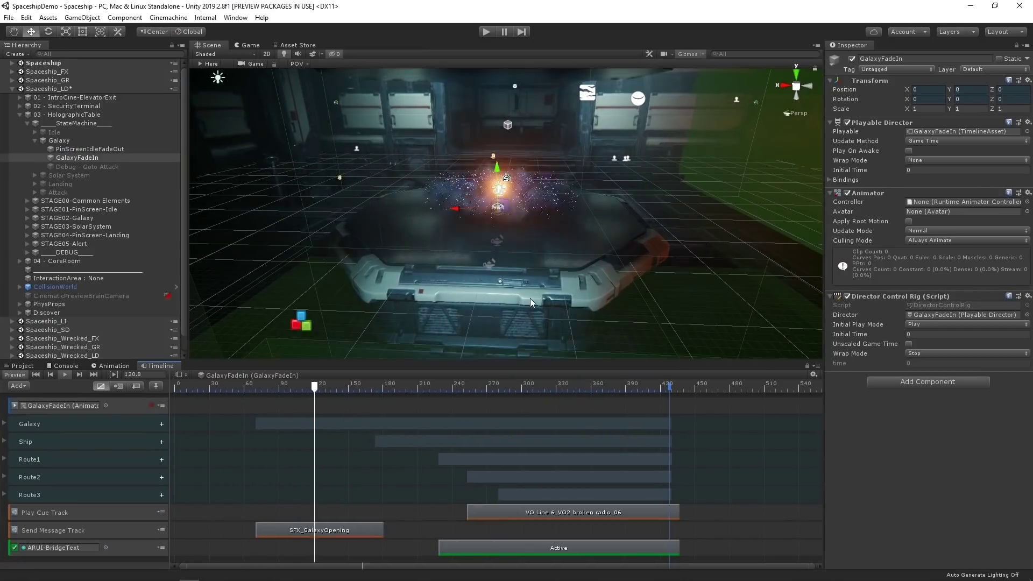
scroll(531, 299, up, 2)
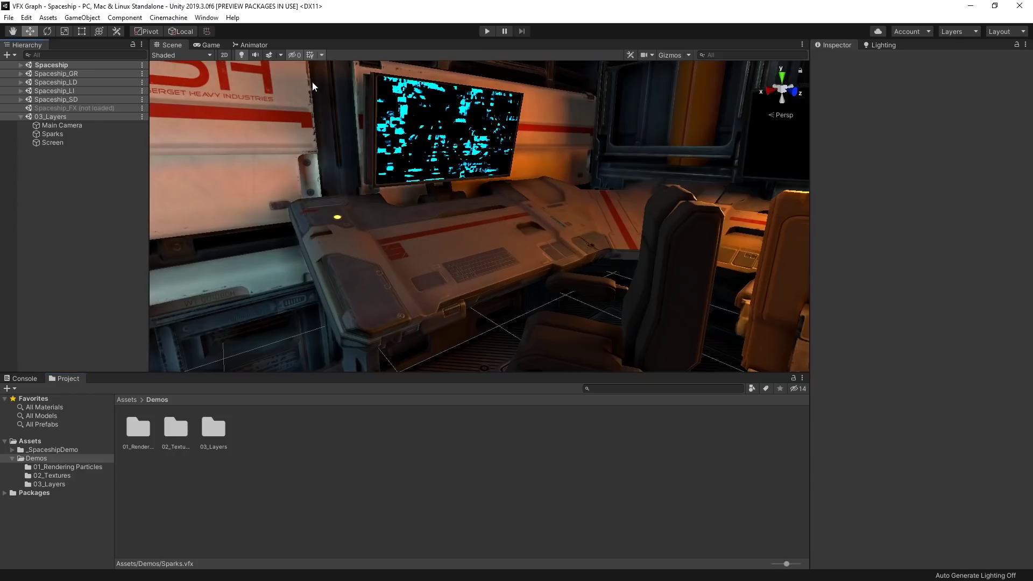
Toggle the Scene view effects and create a Visual Effect Graph named Sparks in the Demos folder
click(269, 55)
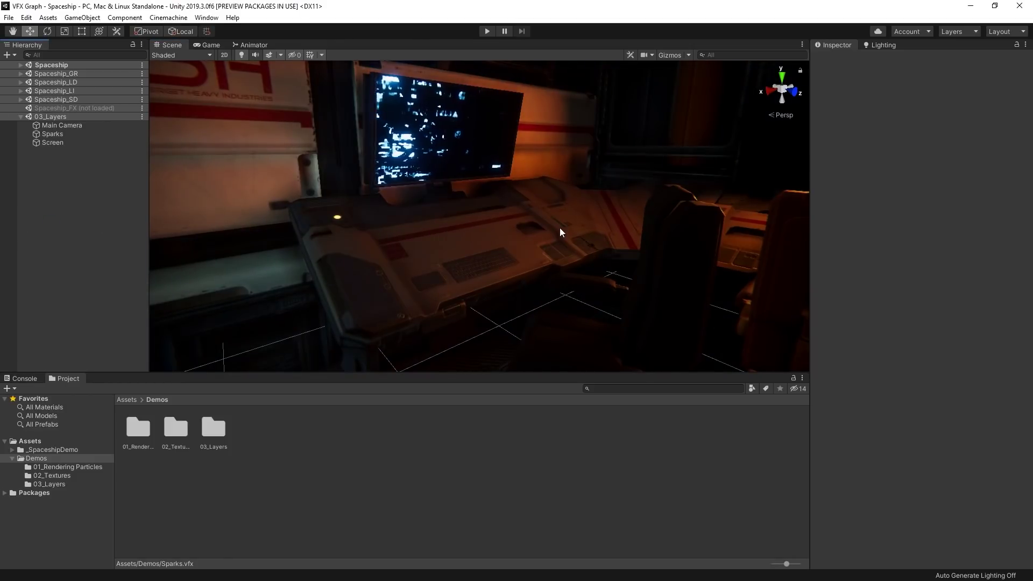
right_click(256, 509)
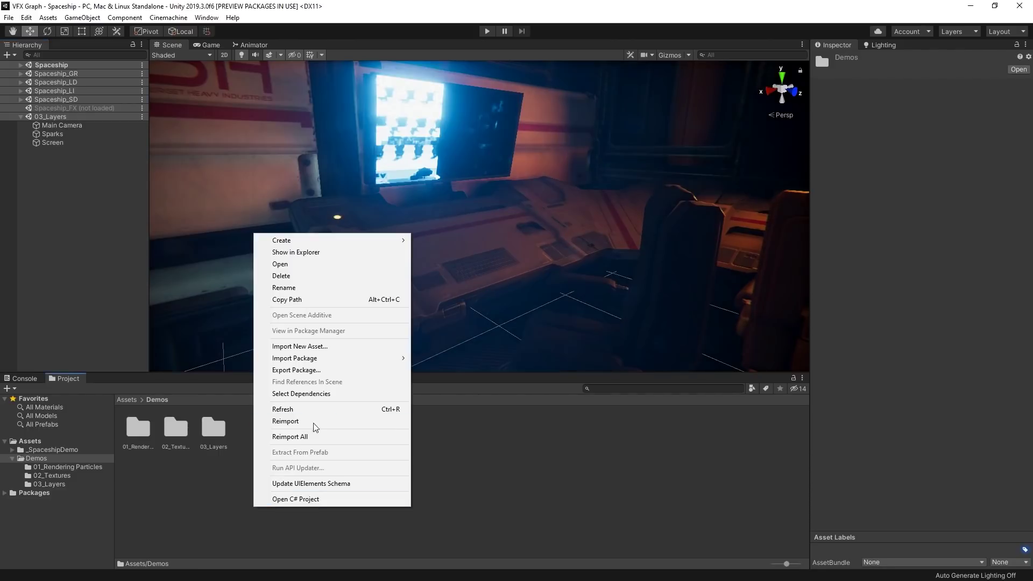
mouse_move(344, 241)
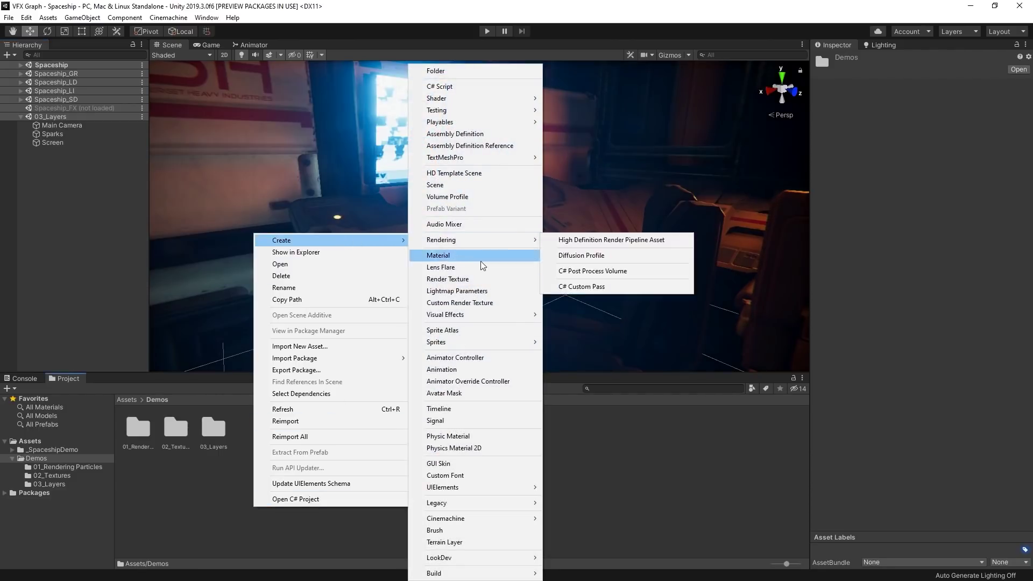
mouse_move(484, 315)
click(584, 326)
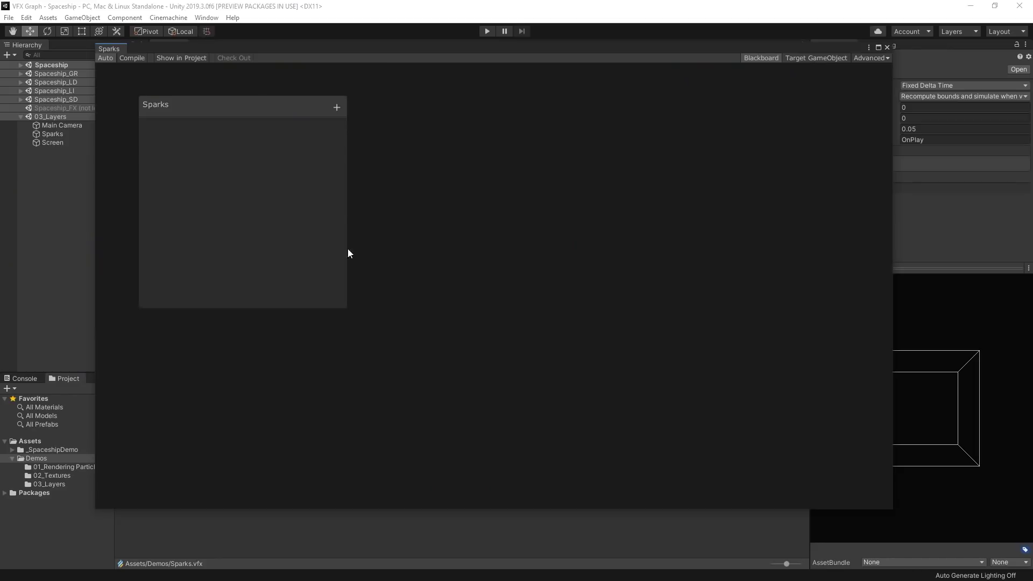
Add a Spawn context to the empty Sparks graph and give it a Periodic Burst block
key(space)
text(spawn)
key(Return)
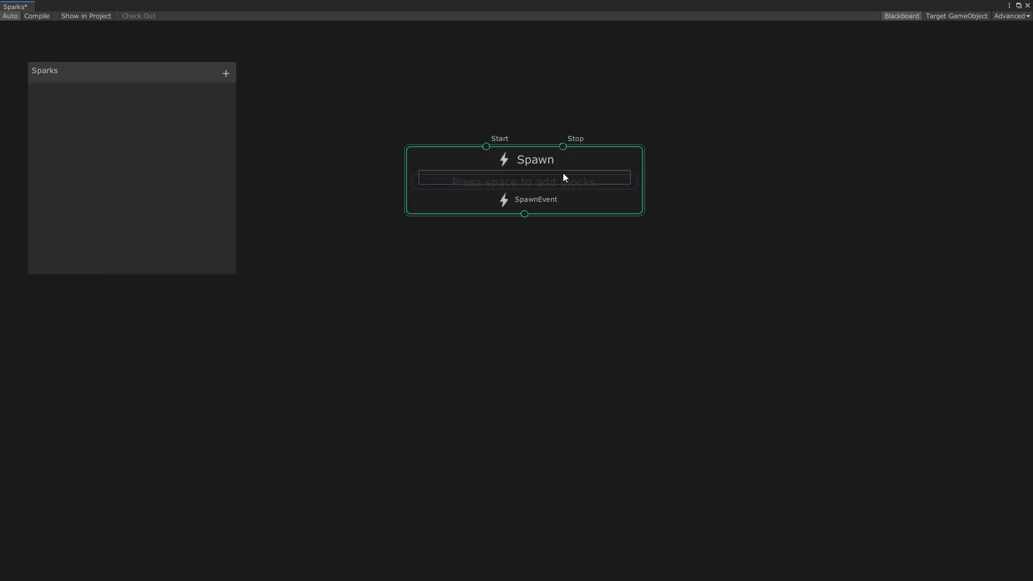
click(563, 173)
key(space)
key(Return)
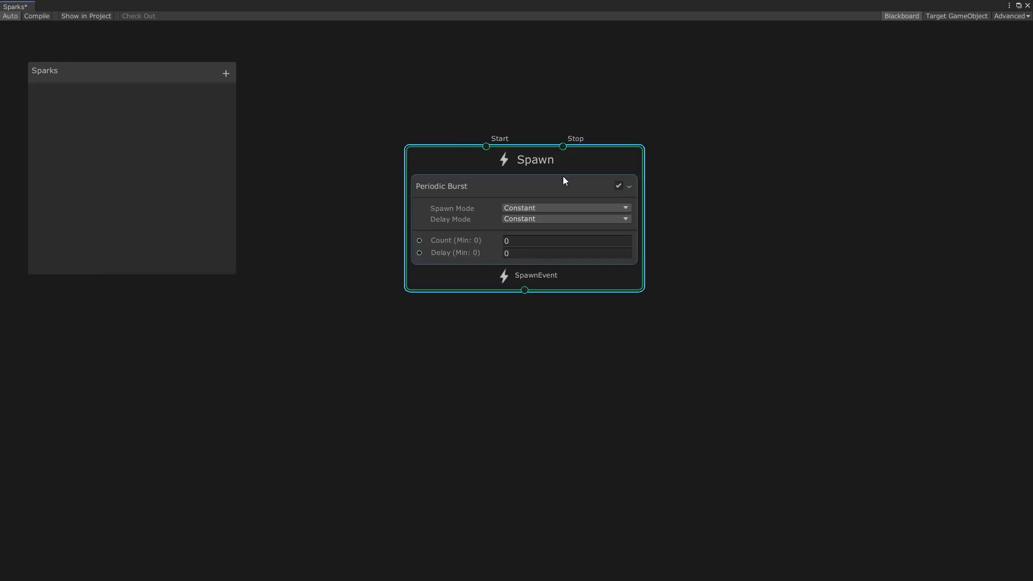
Set the Periodic Burst to a Random delay between 0.5 and 1 with a count of 1
click(556, 219)
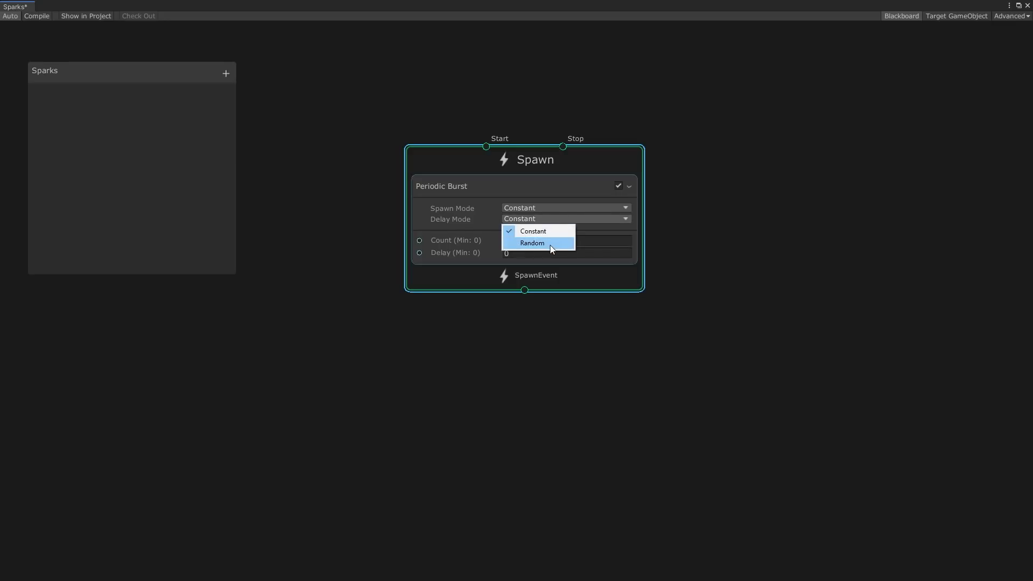
click(549, 244)
click(526, 241)
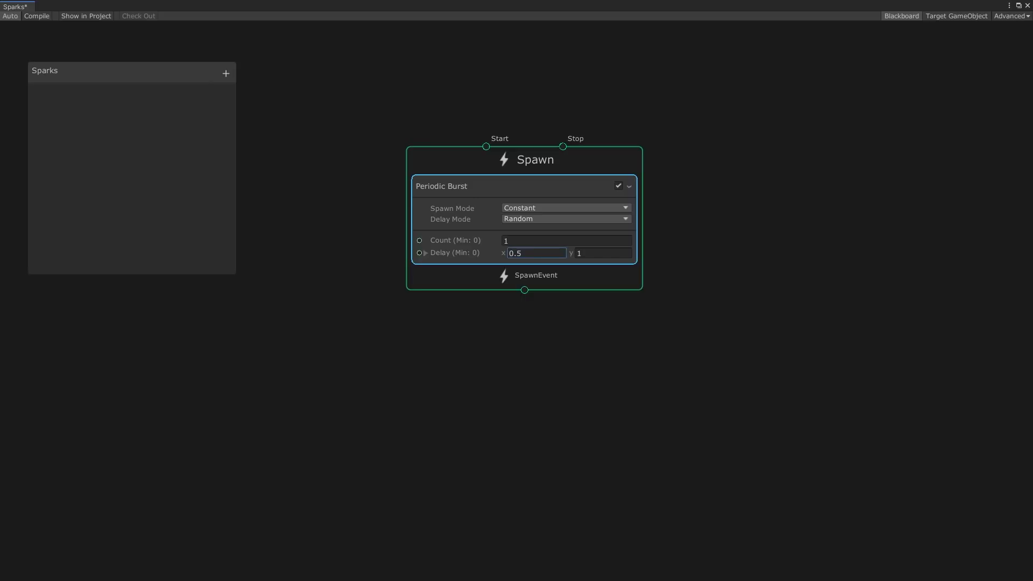
Link an Initialize Particle context to the SpawnEvent output, with a Set Lifetime Random (Uniform) block of A 0.1 and B 0.25
drag(524, 290, 522, 377)
key(Return)
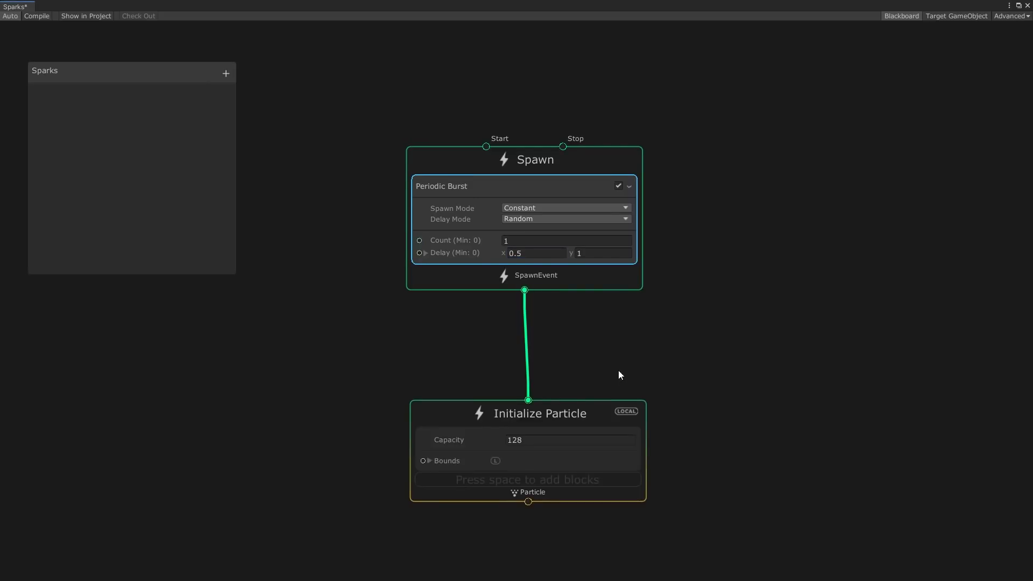
key(f)
key(space)
text(lifetime ran)
key(Down)
key(Down)
key(Down)
key(Down)
key(Return)
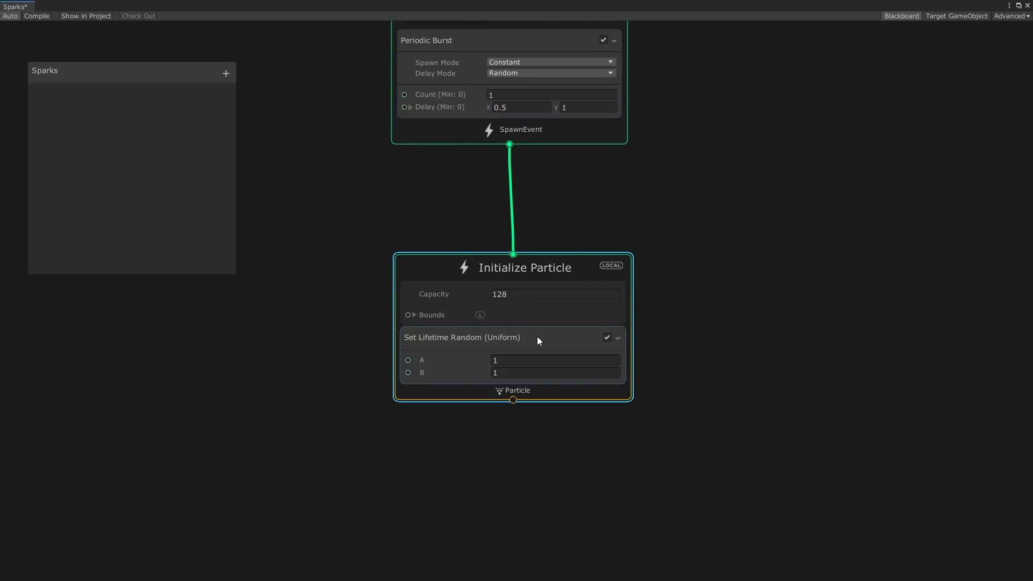
click(528, 358)
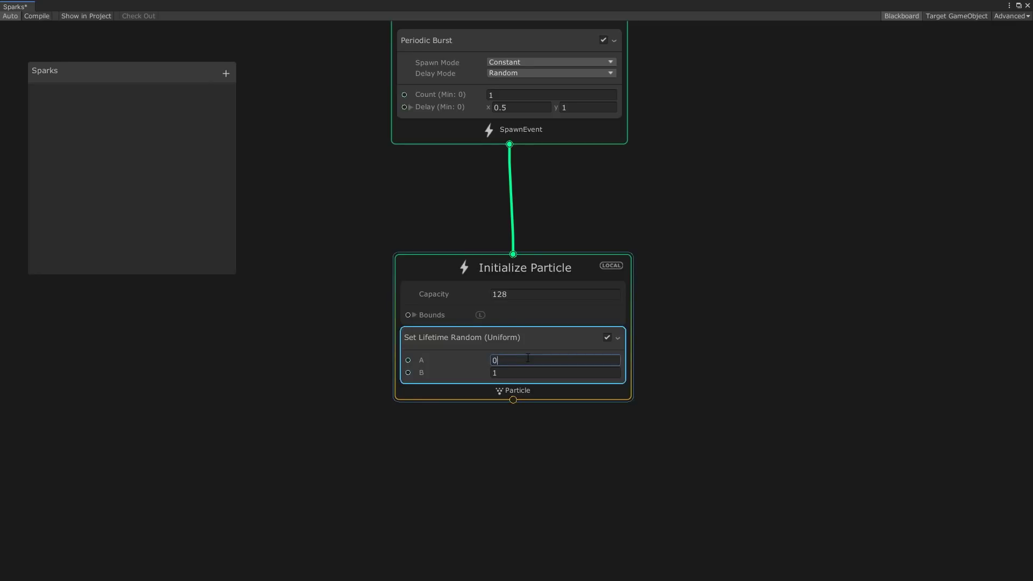
Add a Set Size block with a size of 1 to the Initialize Particle context
middle_drag(555, 337, 529, 206)
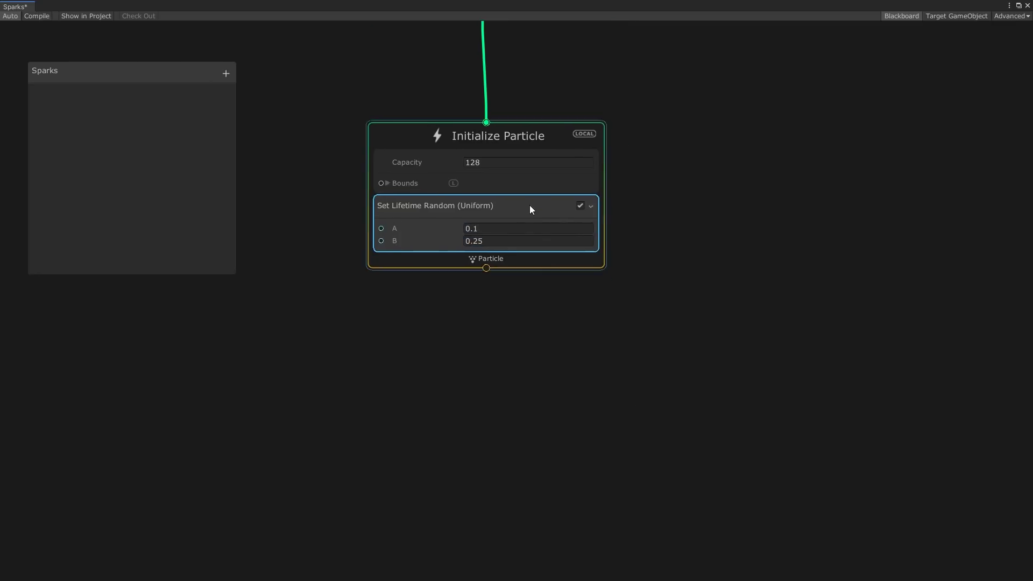
key(space)
text(set siz)
key(Return)
click(483, 225)
text(1)
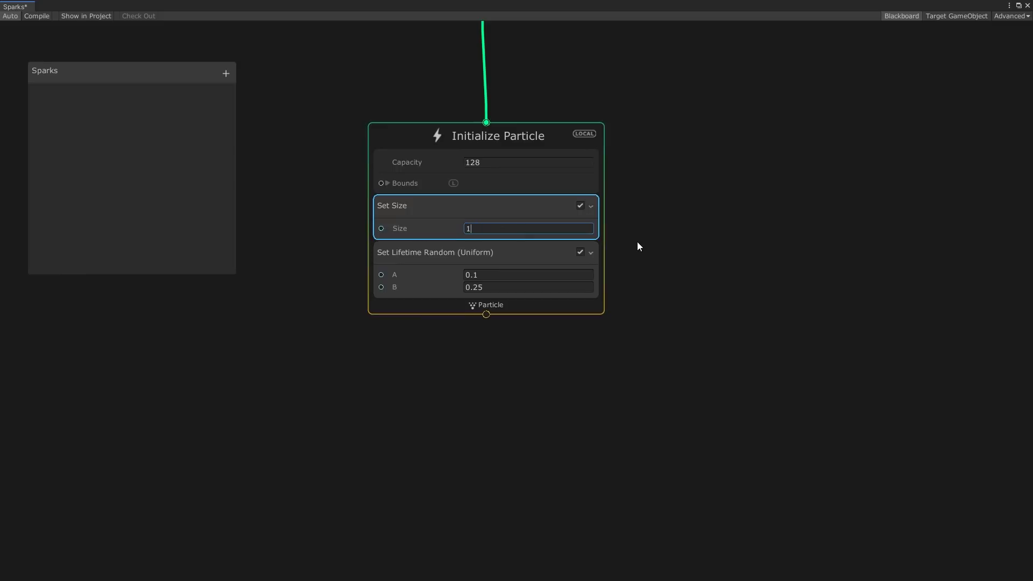
Extend the particle flow from Initialize Particle with an Update Particle context and an Output Particle Quad context
drag(485, 314, 490, 381)
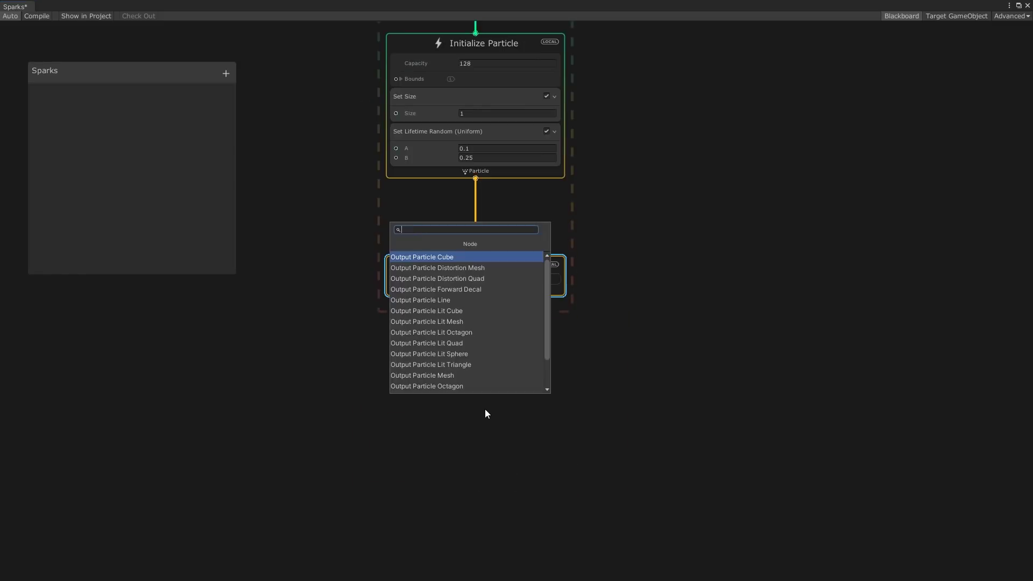
text(quad)
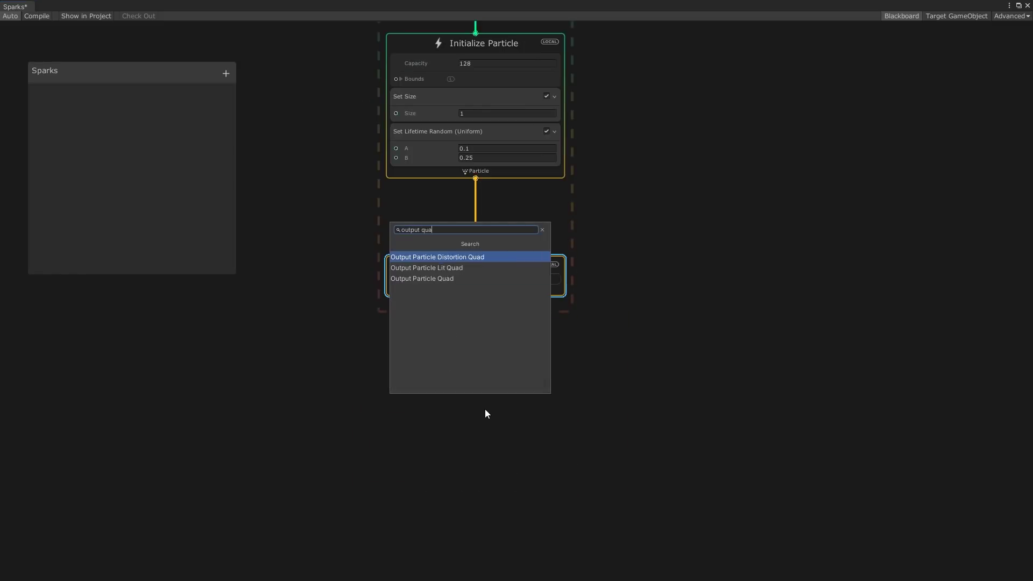
key(Return)
Assign the Sparks texture as the Main Texture of the Output Particle Quad
click(555, 327)
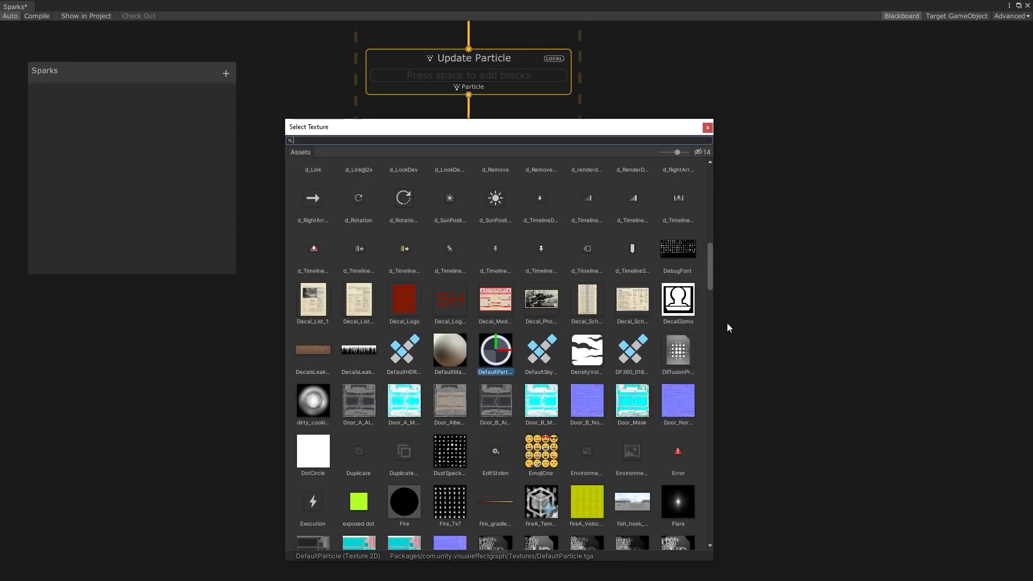
text(spark)
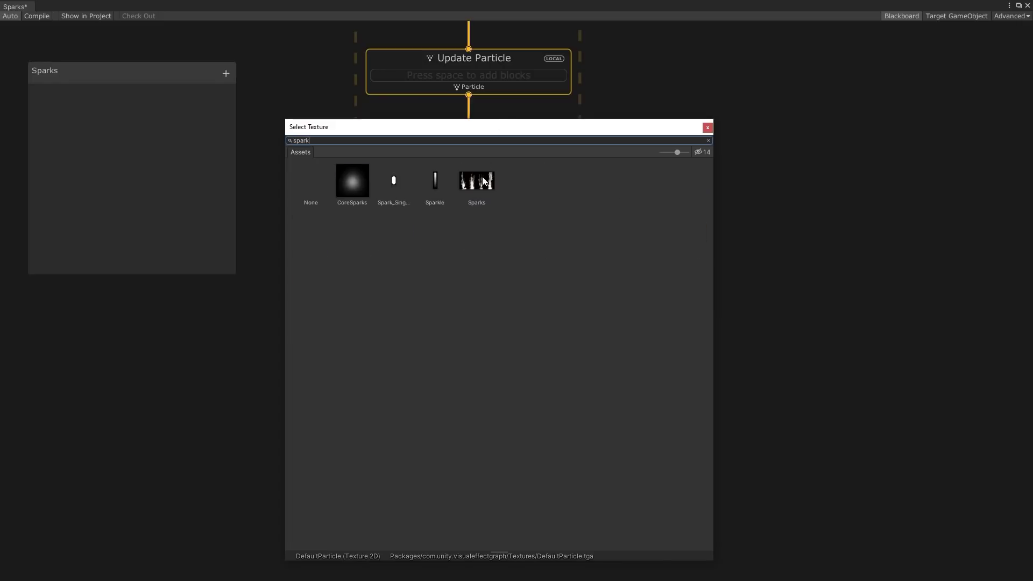
double_click(483, 184)
Set the quad output's Uv Mode to Flipbook with a Flip Book Size of 4 by 1
scroll(511, 266, up, 2)
click(475, 273)
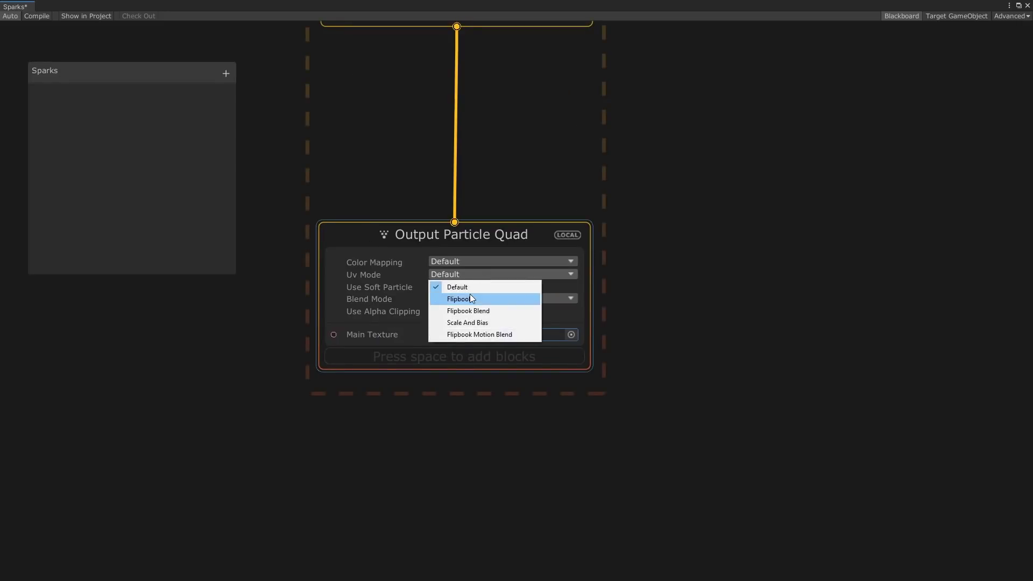
click(470, 294)
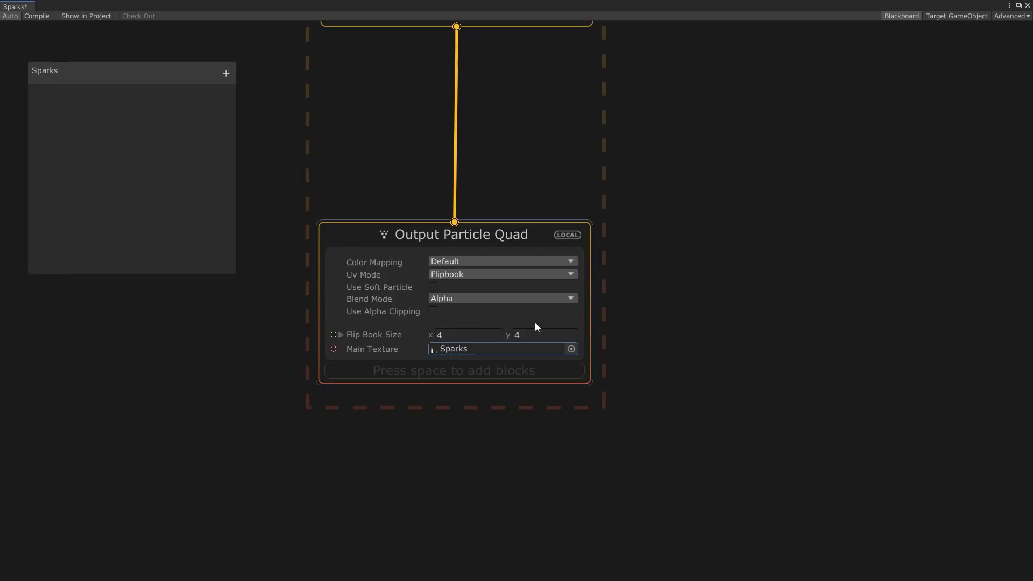
click(463, 335)
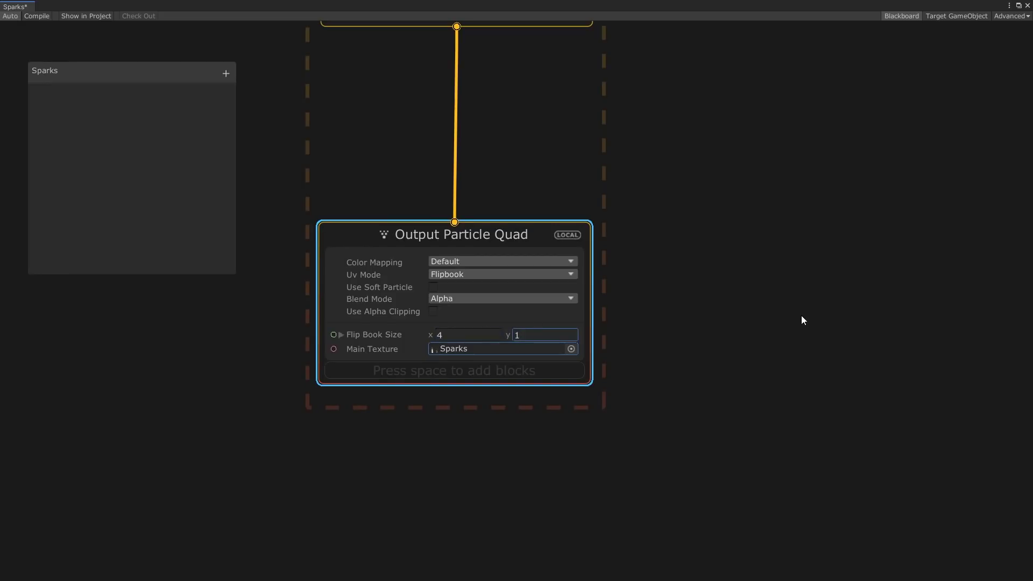
click(802, 323)
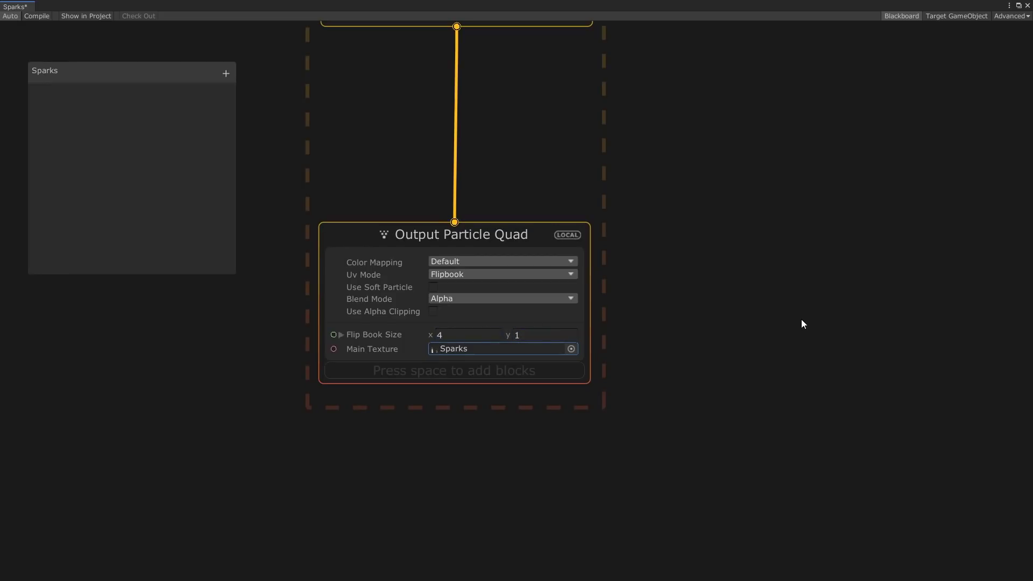
Set the quad output's Color Mapping to Gradient Mapped and its Blend Mode to Additive
click(473, 260)
click(472, 283)
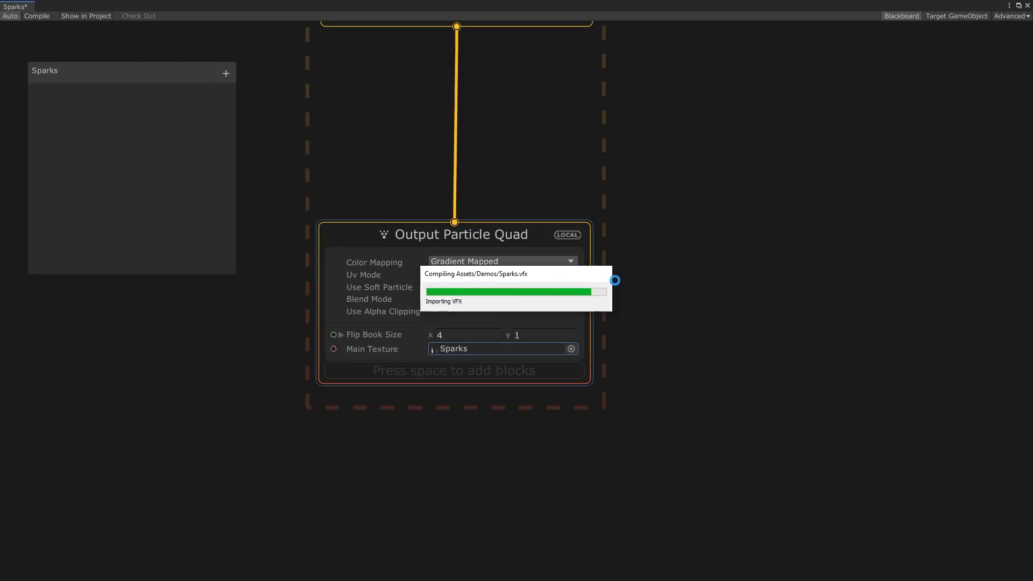
click(452, 298)
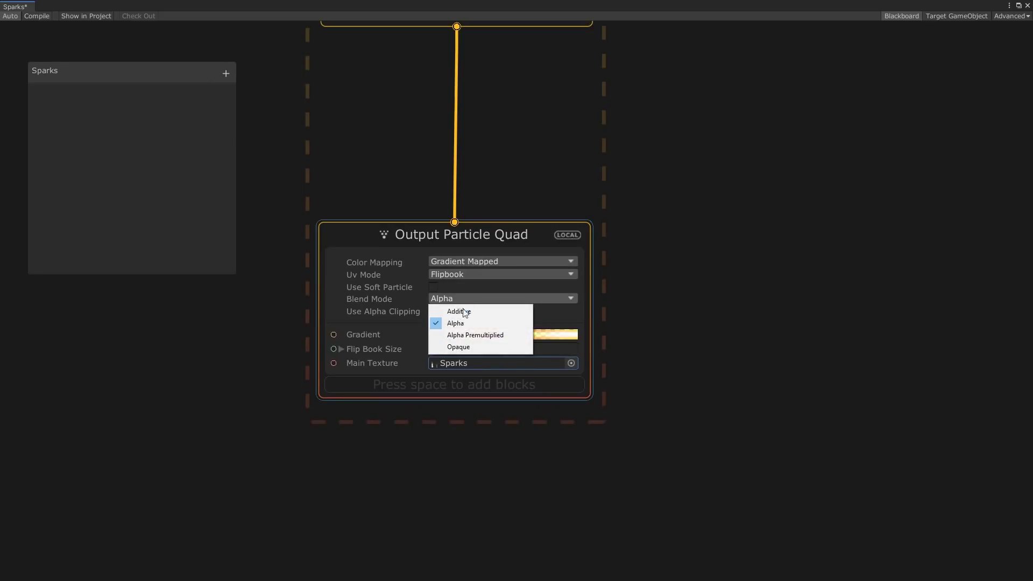
click(451, 308)
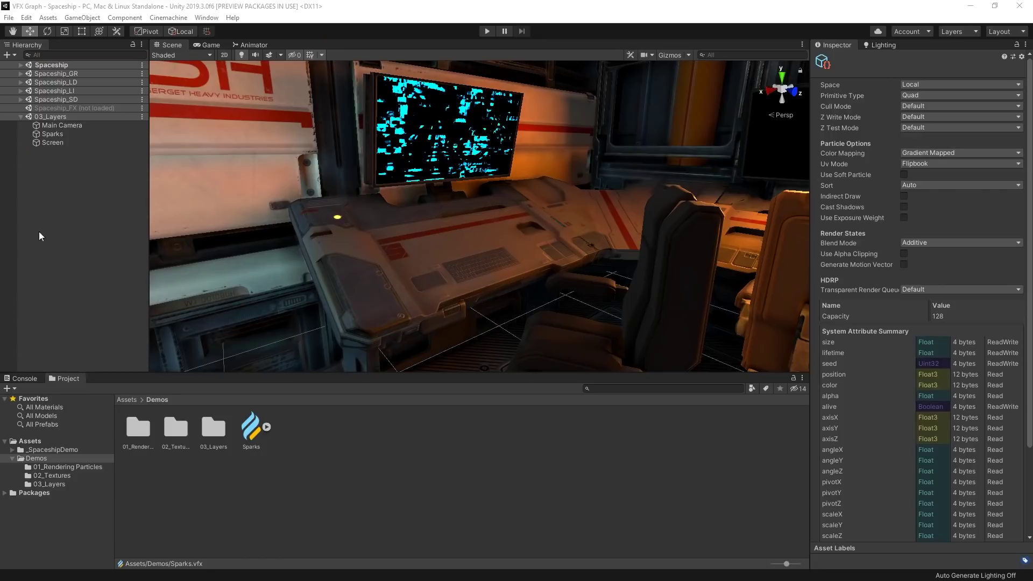
Select the Sparks object in the 03_Layers scene and frame it to examine the effect
click(46, 135)
key(f)
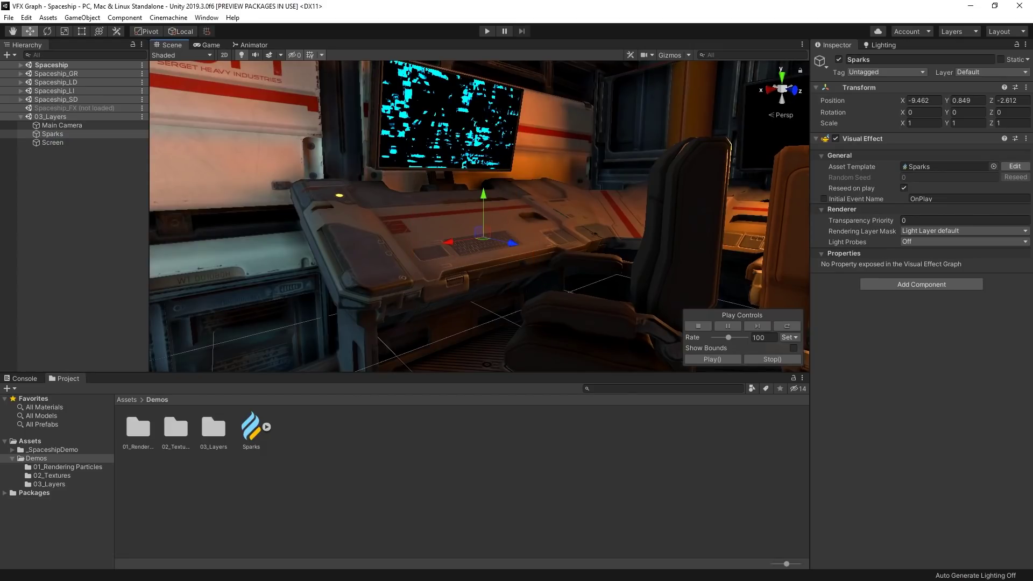
drag(0, 177, 611, 105)
click(841, 99)
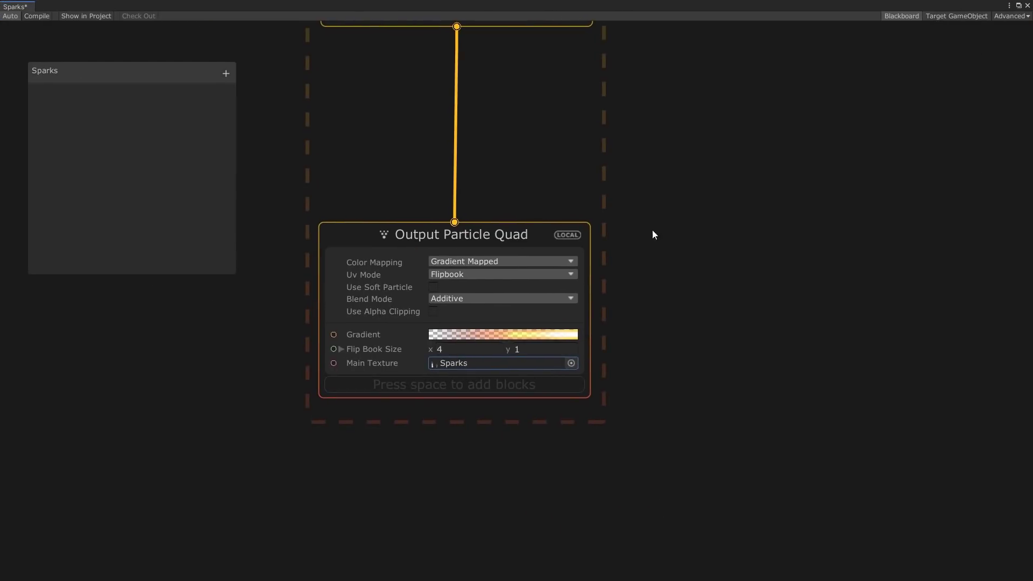
Add a Set Pivot block to the Output Particle Quad with a Y pivot of -0.5
key(space)
text(set pivot)
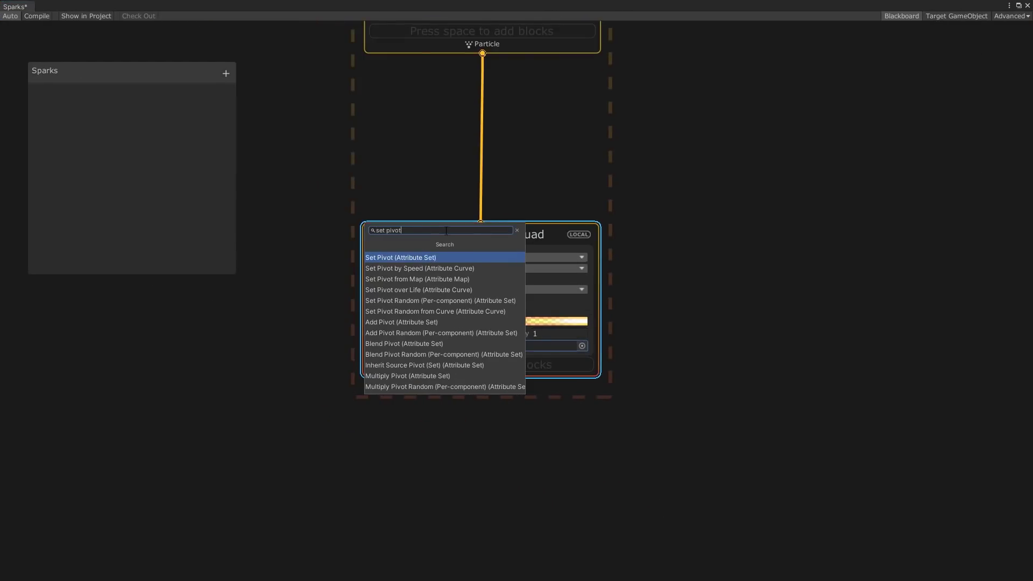
key(Return)
click(523, 412)
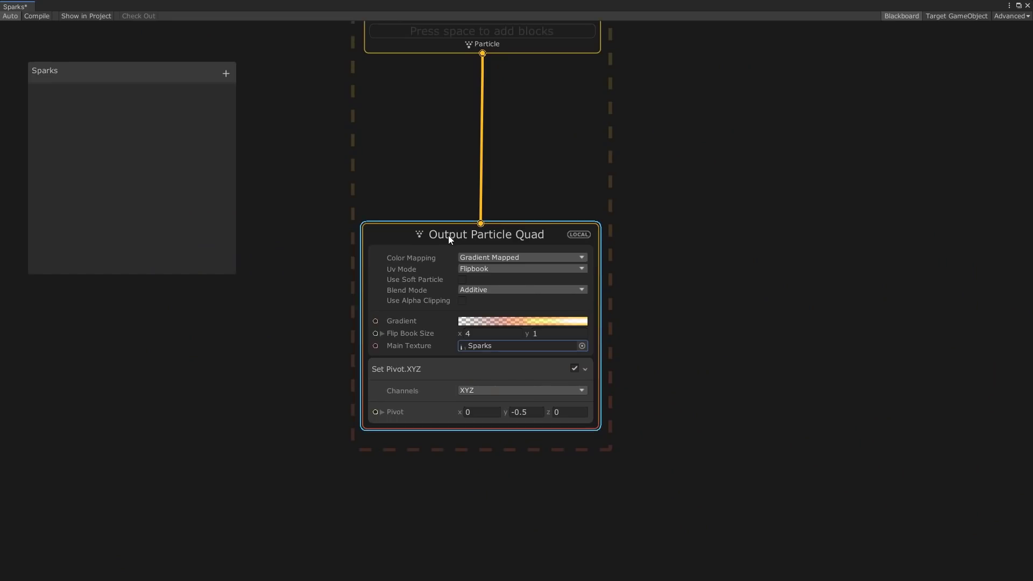
Add a face-camera orientation block to the Output Particle Quad and check the effect around the desk in the scene
key(space)
text(face cam)
key(Return)
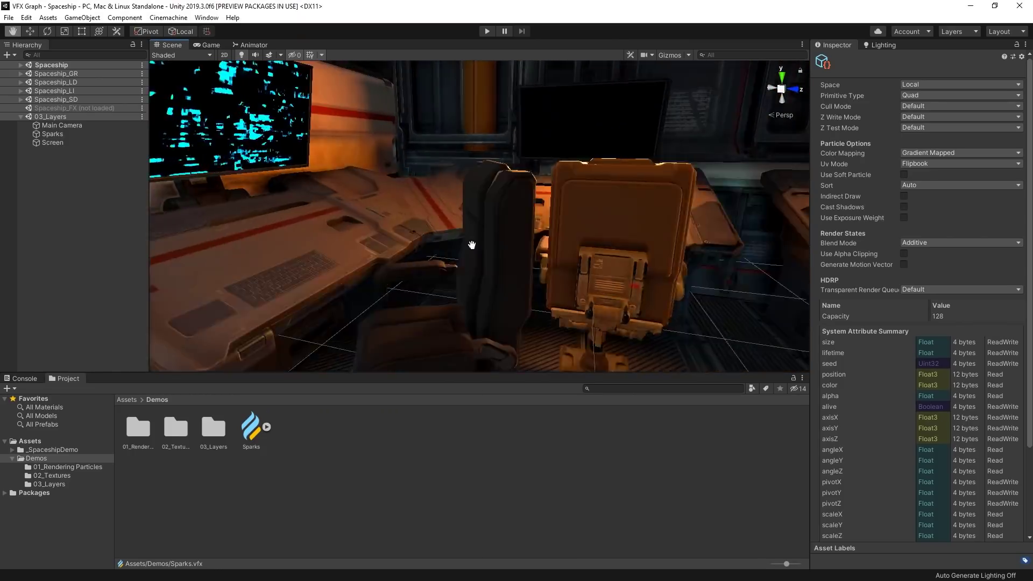
alt+drag(473, 237, 323, 236)
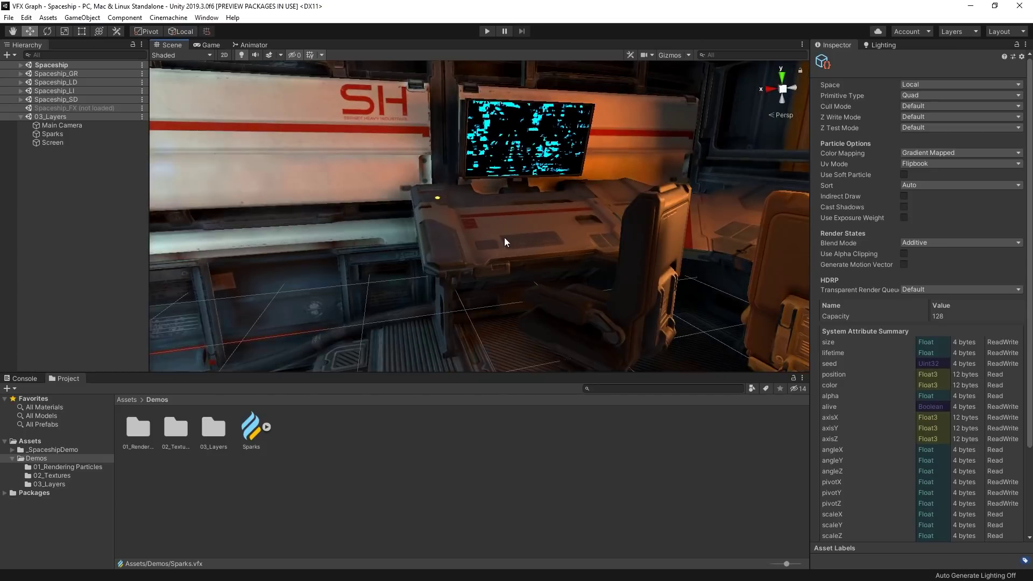
right_drag(505, 240, 558, 187)
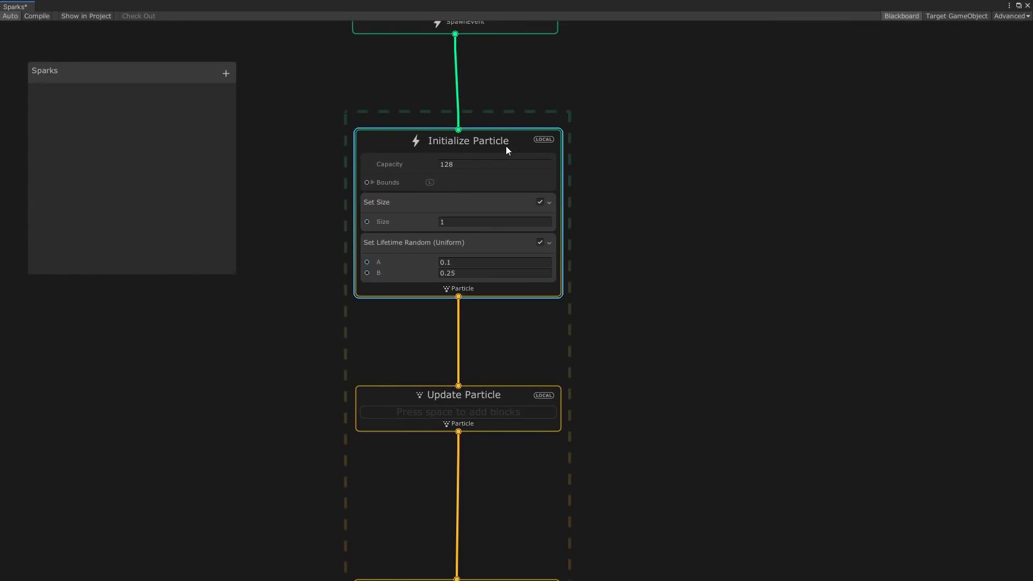
Add a Set Tex Index Random (Uniform) block with A 0 and B 3 to Initialize Particle and check the effect in the scene
key(space)
text(set tex)
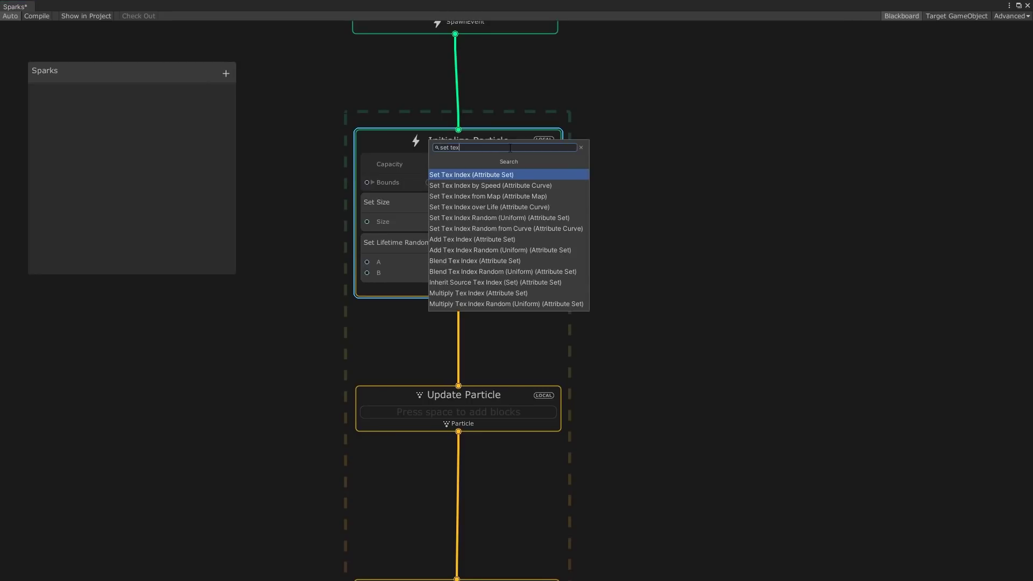
text( inde)
key(Down)
key(Down)
key(Down)
key(Down)
key(Return)
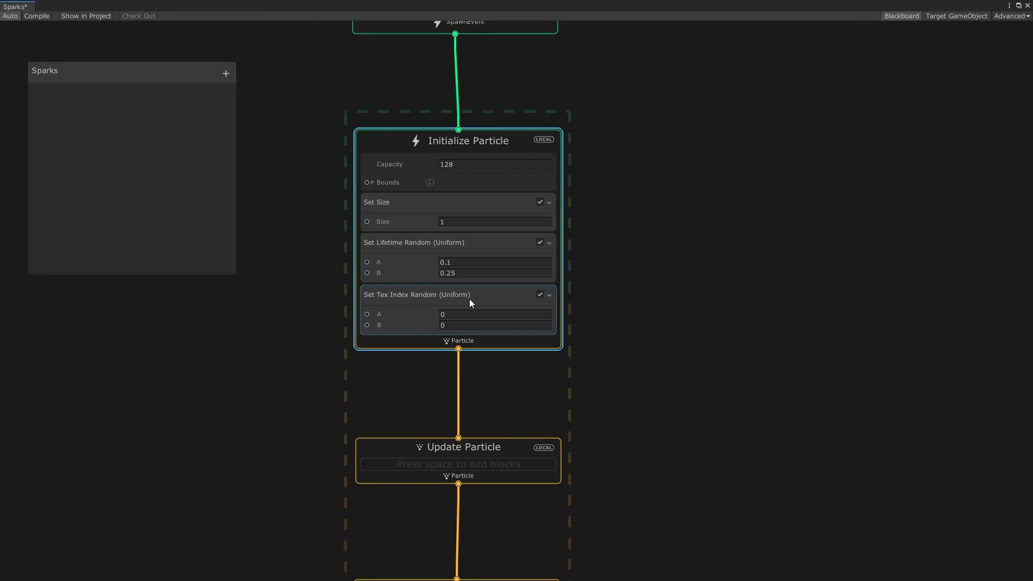
click(461, 325)
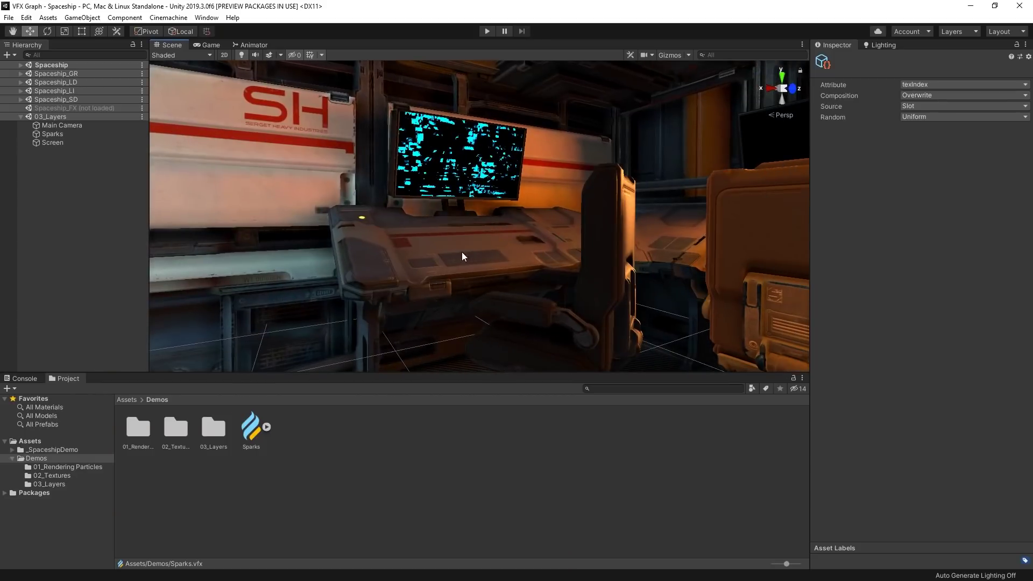
middle_drag(477, 279, 477, 280)
scroll(478, 280, up, 2)
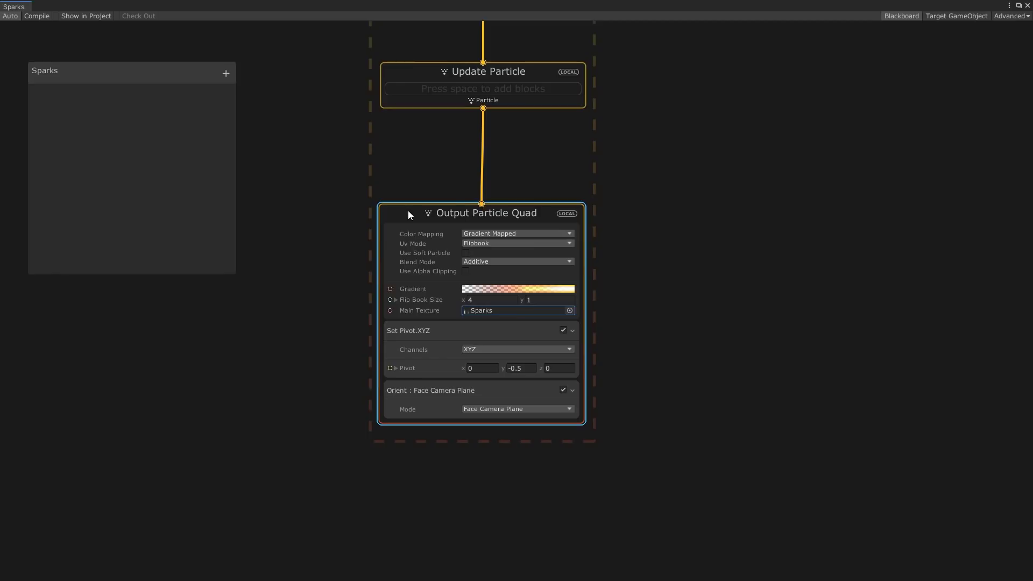
Add Set Scale over Life and Set Alpha over Life blocks to the Output Particle Quad
key(space)
text(set scale over)
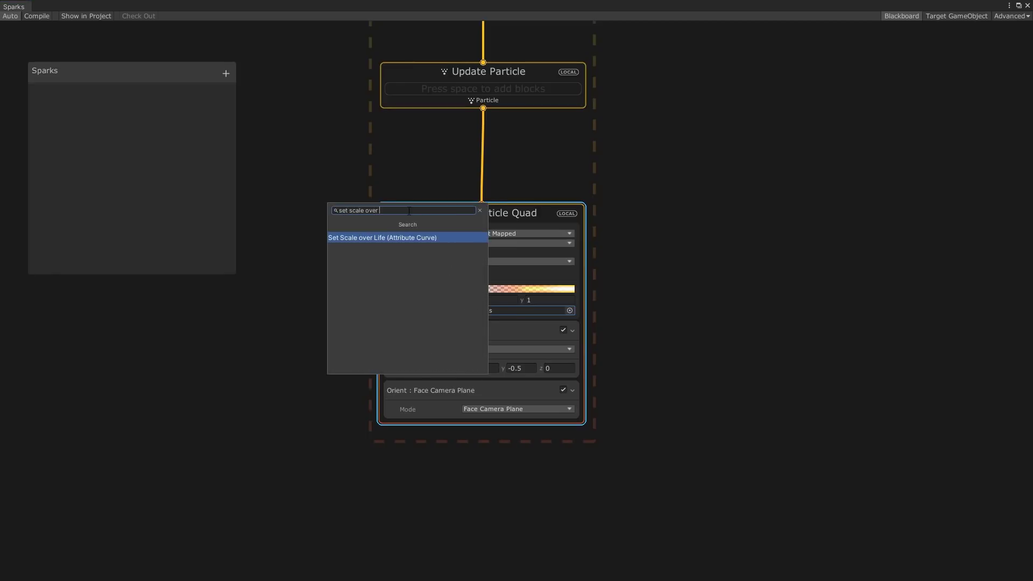
key(Return)
middle_drag(599, 397, 606, 304)
click(469, 335)
key(space)
text(set alpha ove)
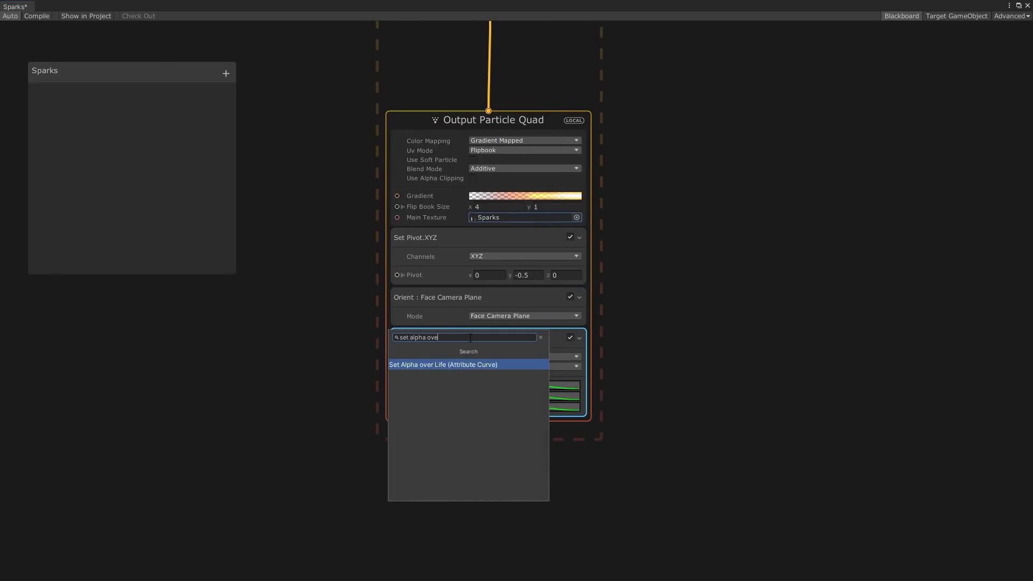
key(Return)
Shape the Alpha over Life curve to rise quickly, hold, and fade out towards the end of the particle's life
middle_drag(689, 360, 706, 286)
click(525, 301)
drag(291, 90, 150, 94)
right_click(342, 184)
click(371, 192)
drag(415, 193, 457, 207)
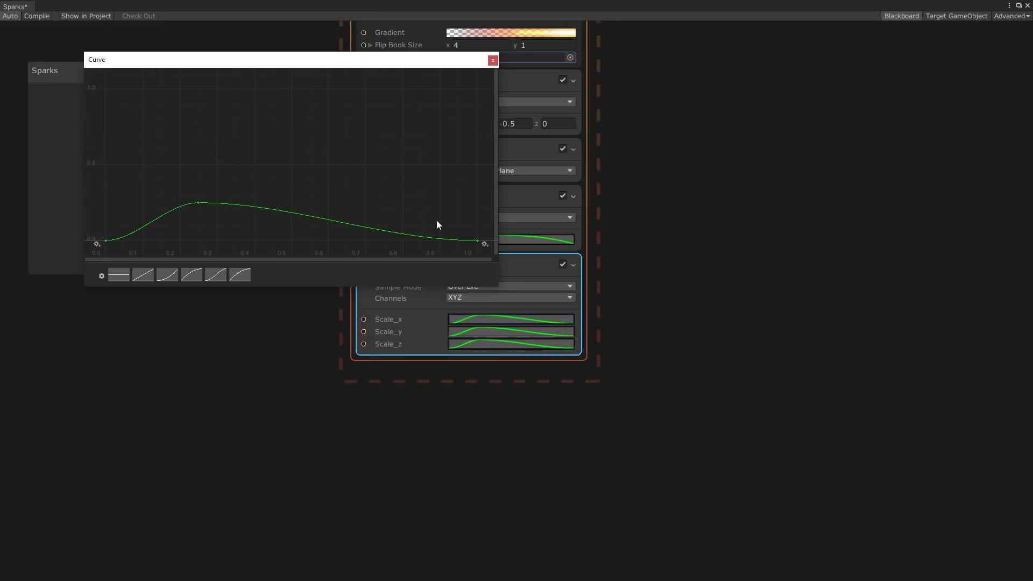
Make the Scale_x and Scale_z curves constant, shape Scale_y as an ease-out curve rising to about 1.5, and check the effect in the scene
click(191, 275)
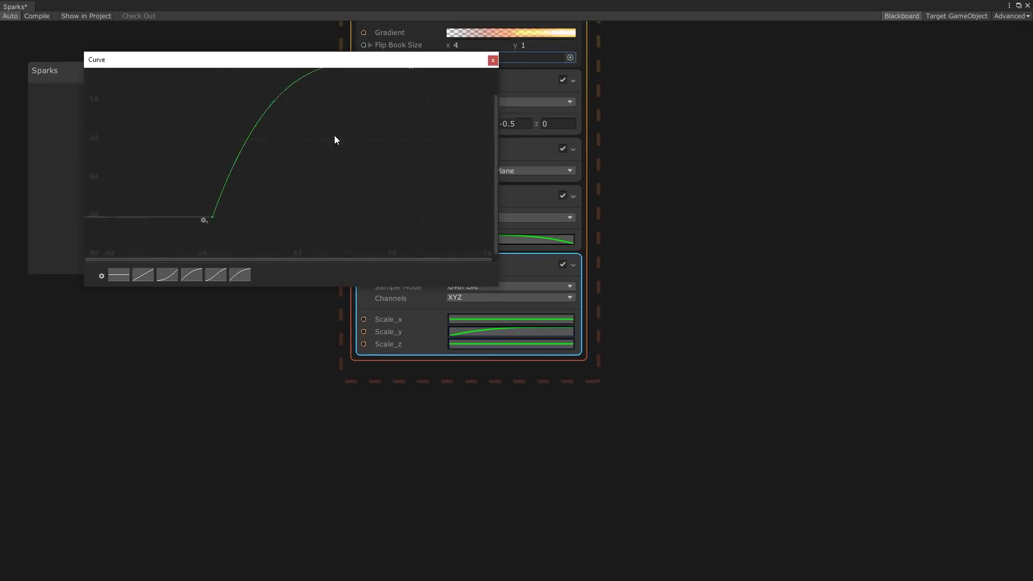
scroll(334, 137, down, 2)
middle_drag(334, 137, 321, 165)
drag(381, 100, 381, 136)
drag(355, 135, 355, 140)
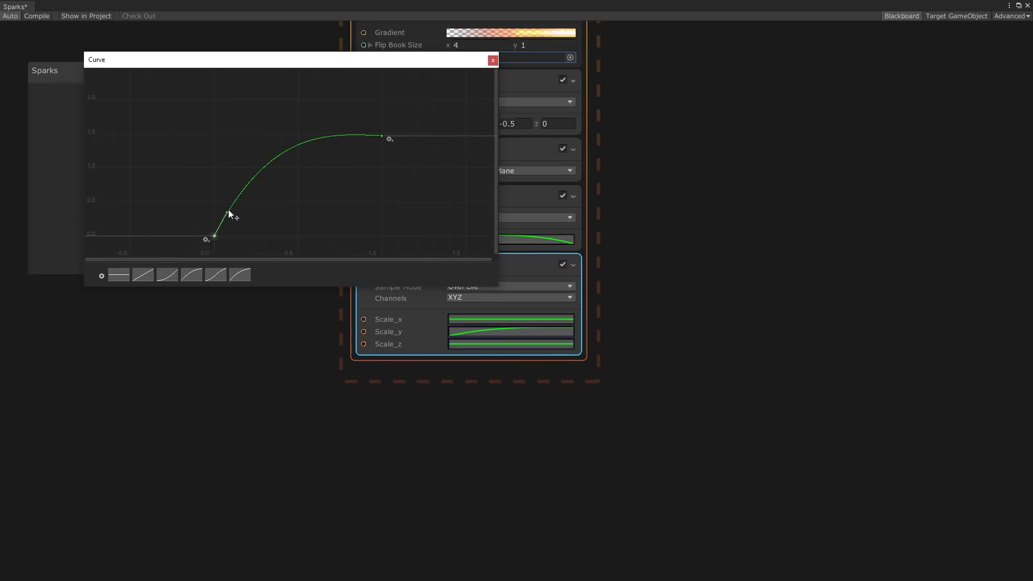
drag(228, 210, 238, 211)
click(492, 61)
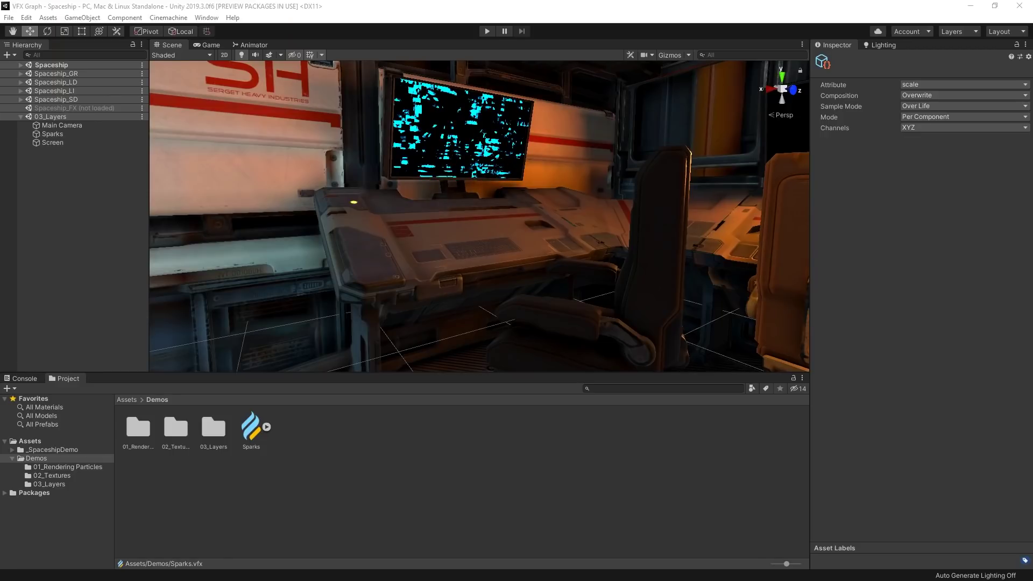
scroll(499, 238, up, 1)
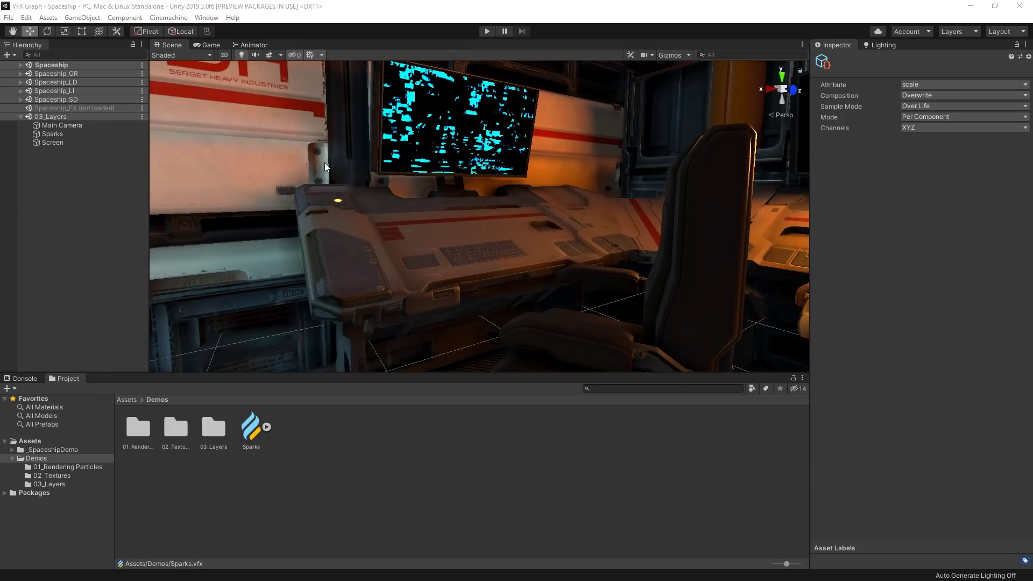
drag(0, 141, 695, 54)
click(898, 54)
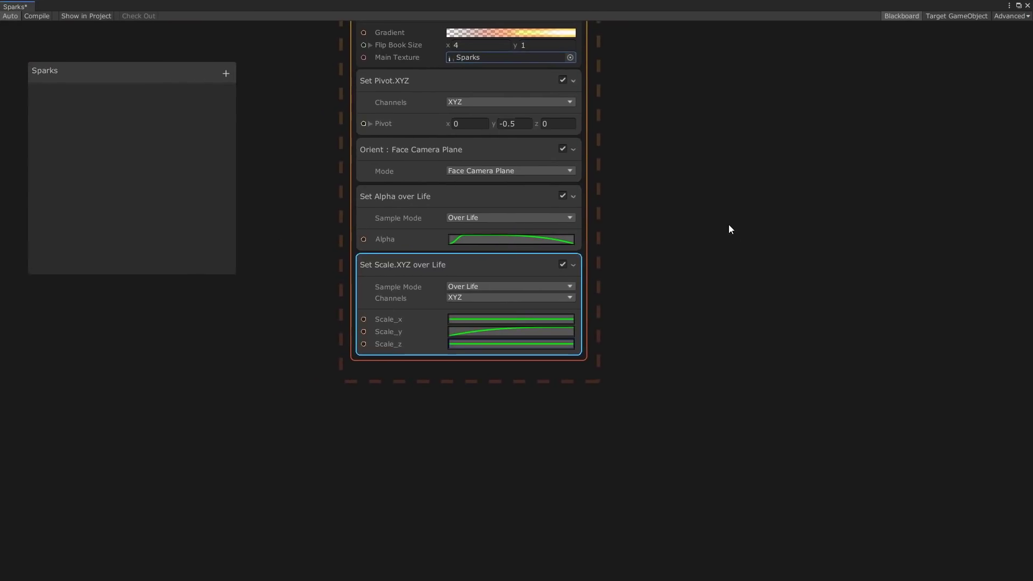
Add a second Spawn context in the empty graph area beside the existing spark system
scroll(701, 293, down, 2)
scroll(645, 303, up, 1)
middle_drag(643, 298, 644, 298)
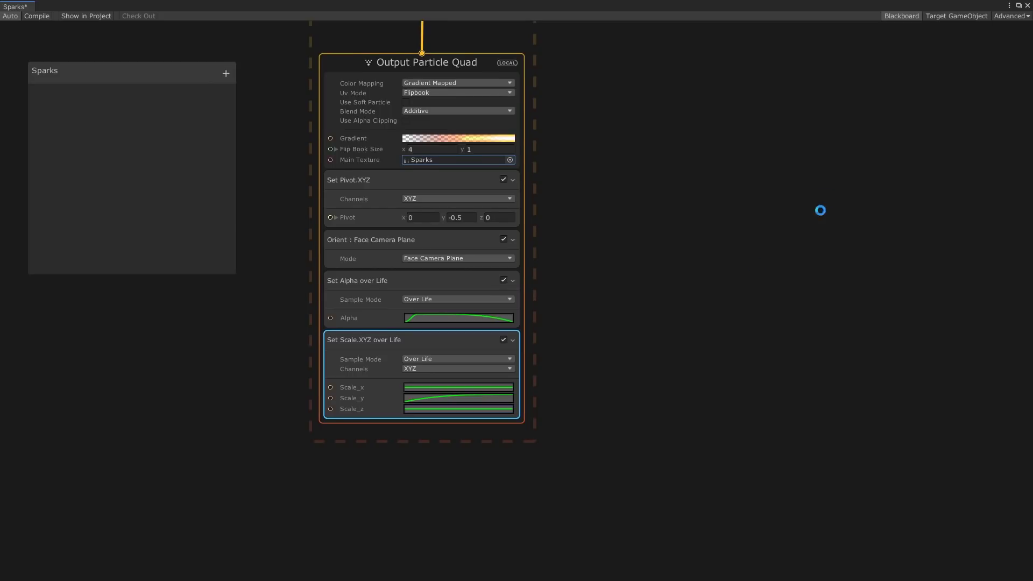
middle_drag(790, 247, 743, 282)
scroll(742, 282, down, 3)
middle_drag(777, 232, 716, 256)
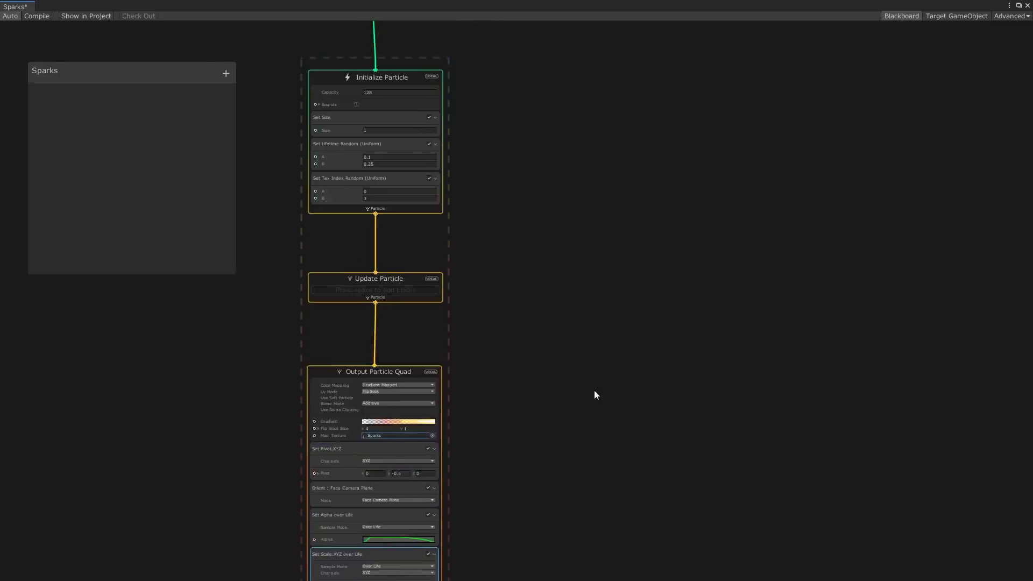
middle_drag(594, 390, 697, 452)
middle_drag(630, 157, 571, 378)
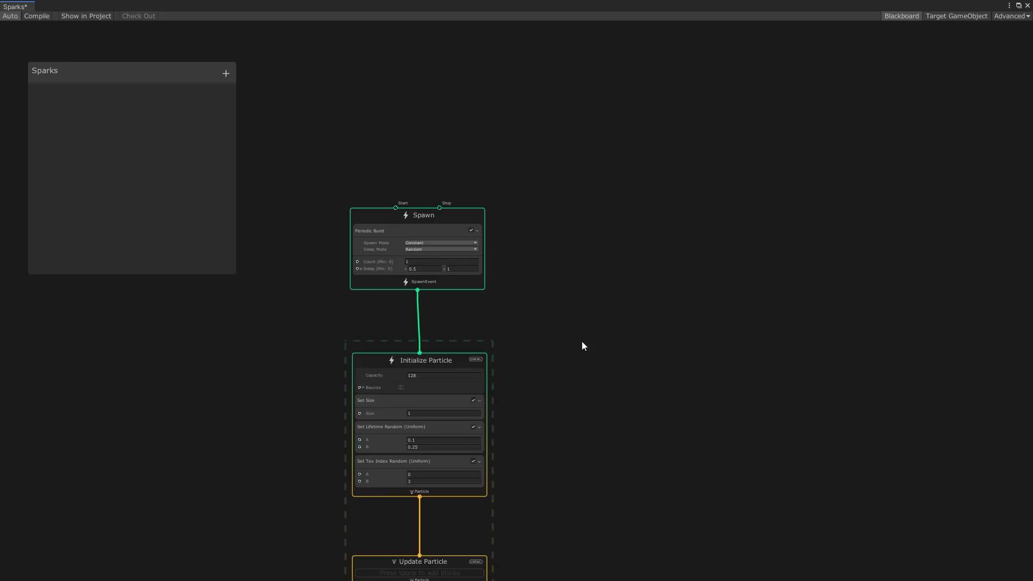
key(space)
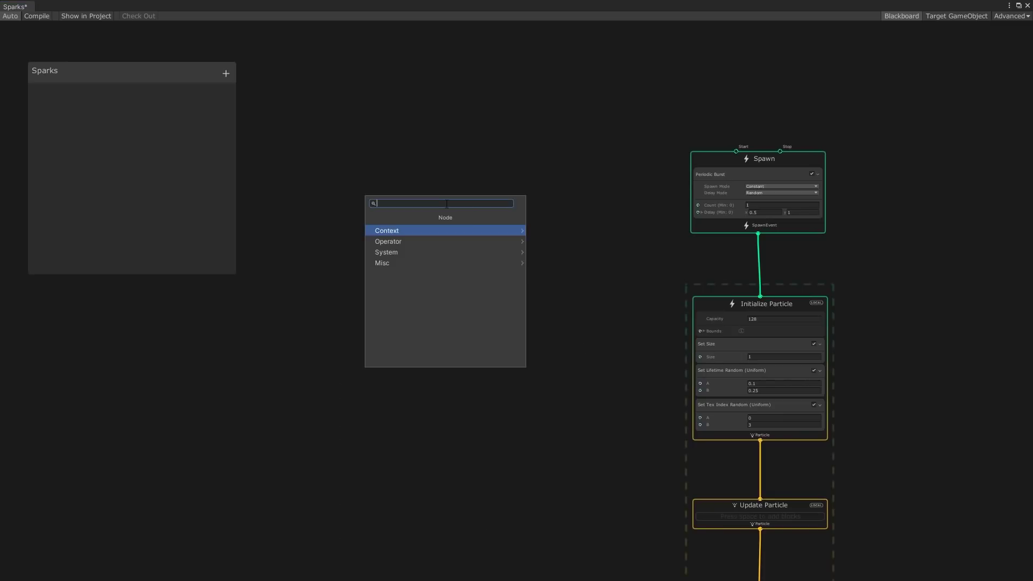
text(spaw)
key(Return)
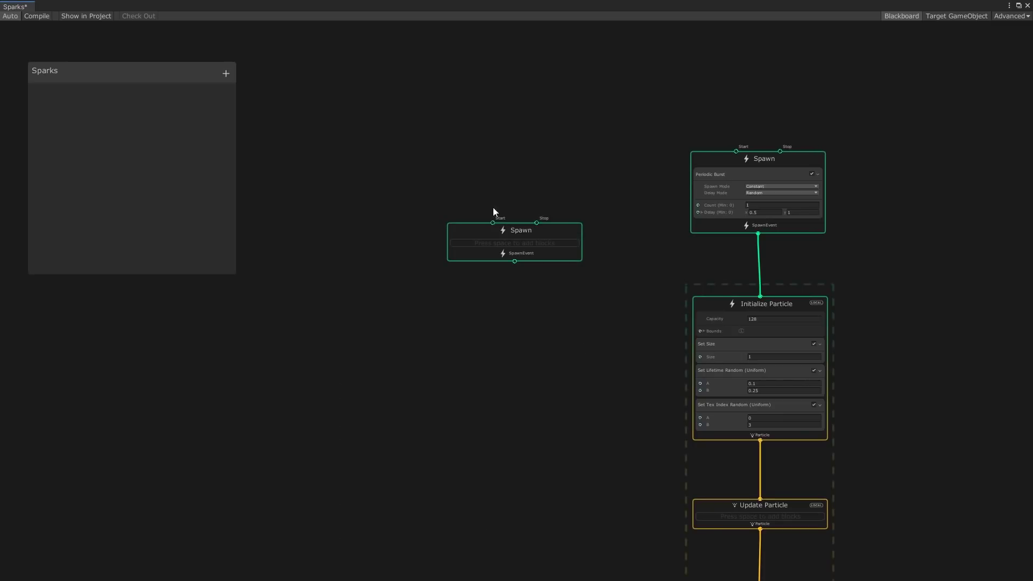
Add a Single Burst block to the new Spawn context and set its Spawn Mode to Random
key(space)
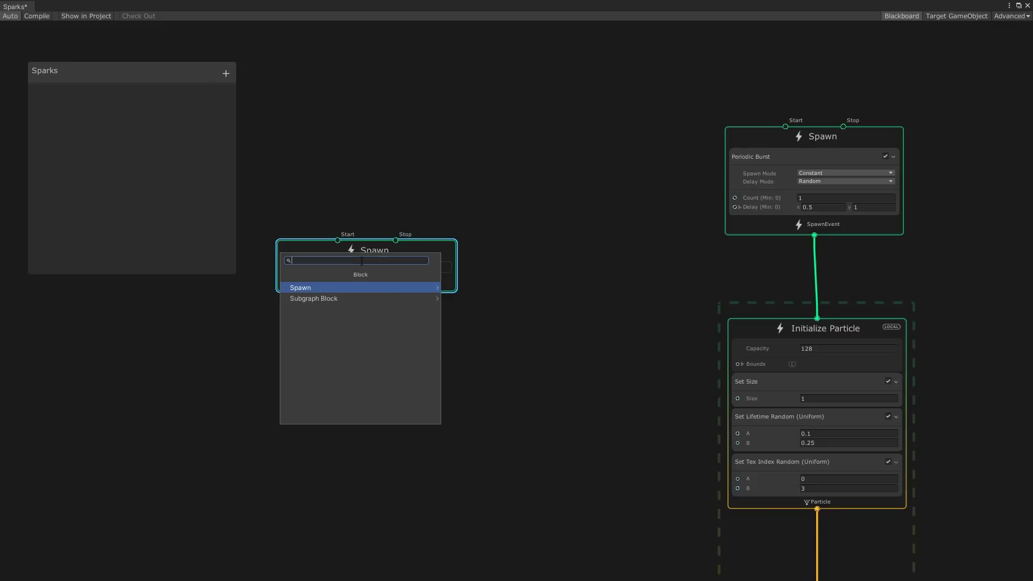
text(single)
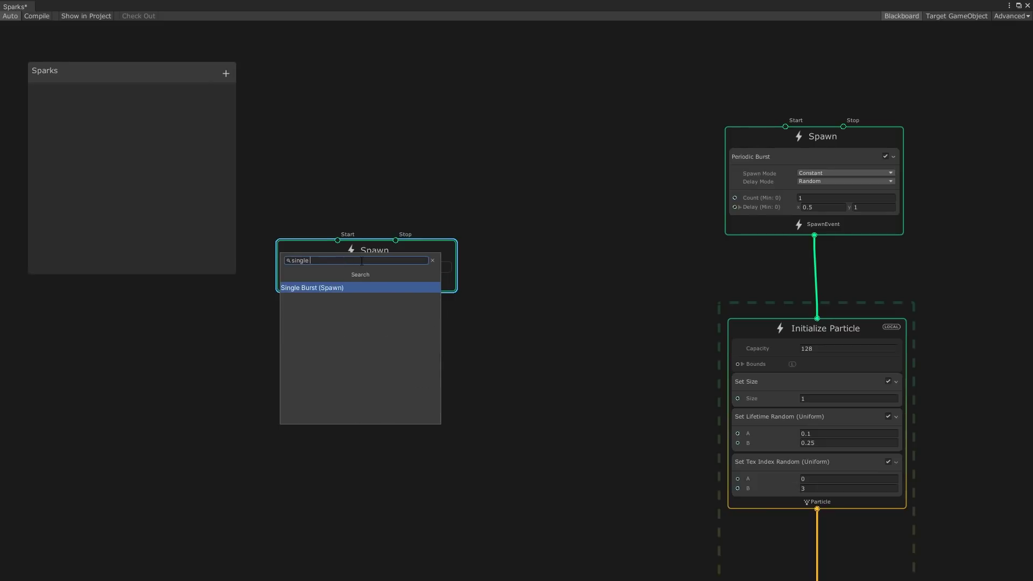
key(Return)
click(370, 287)
click(369, 305)
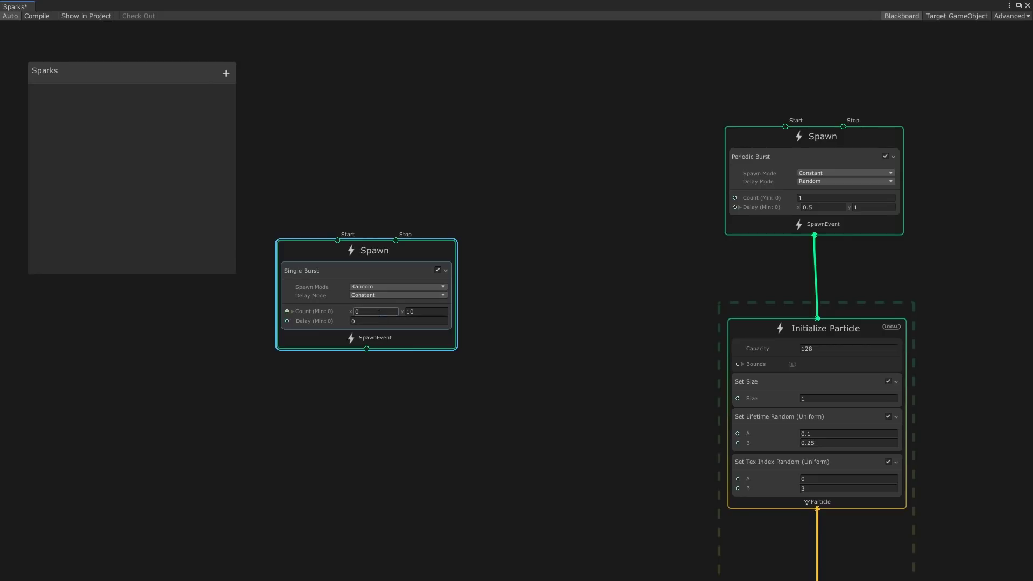
Set the Single Burst count range to 10–50 and connect the original Spawn's SpawnEvent output to the new Spawn's Start input
click(379, 312)
key(Tab)
text(50)
key(Return)
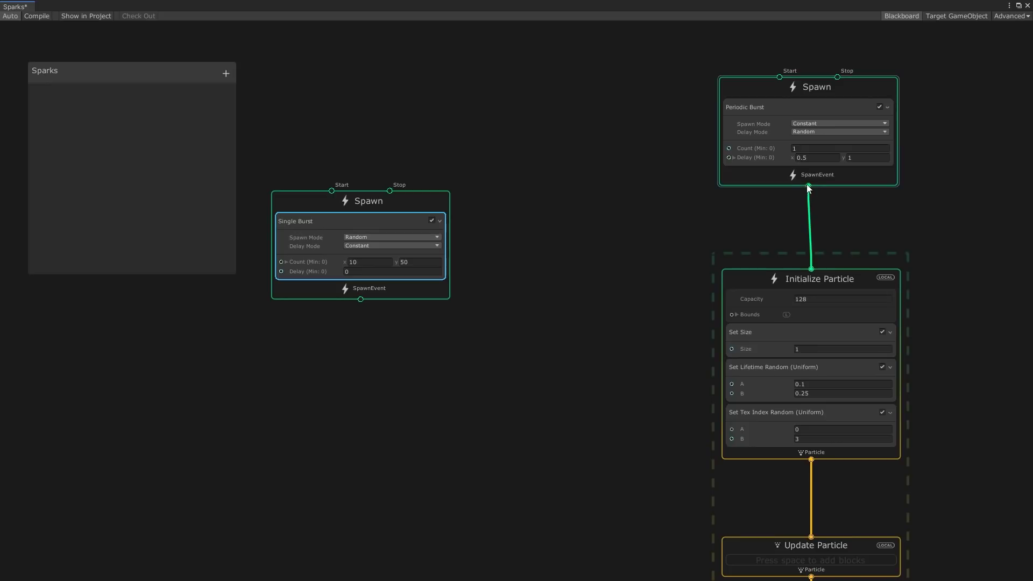
drag(807, 185, 420, 267)
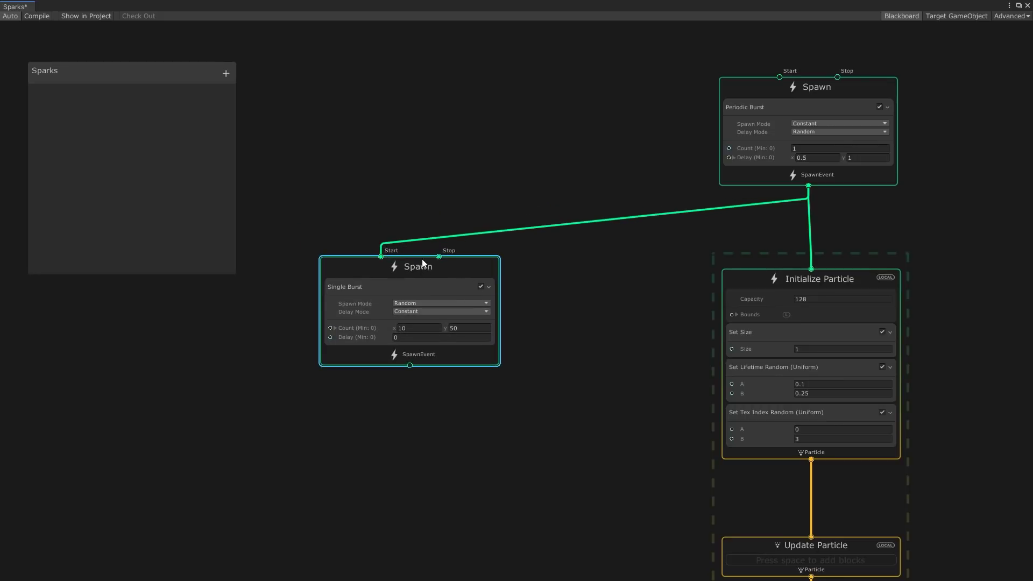
middle_drag(419, 185, 422, 161)
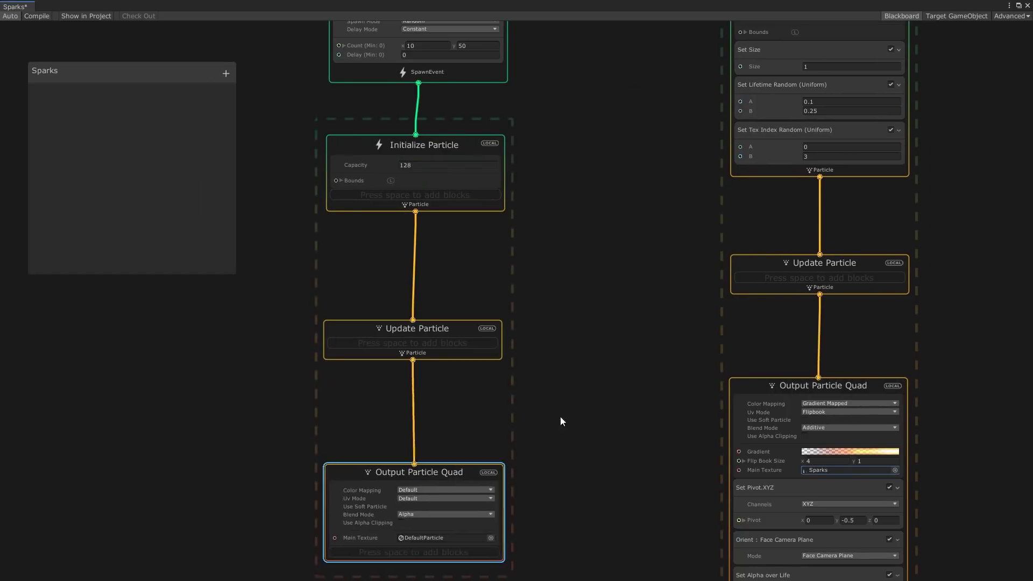
Set the new Output Particle Quad's Main Texture to Spark_Single
click(515, 401)
text(spark)
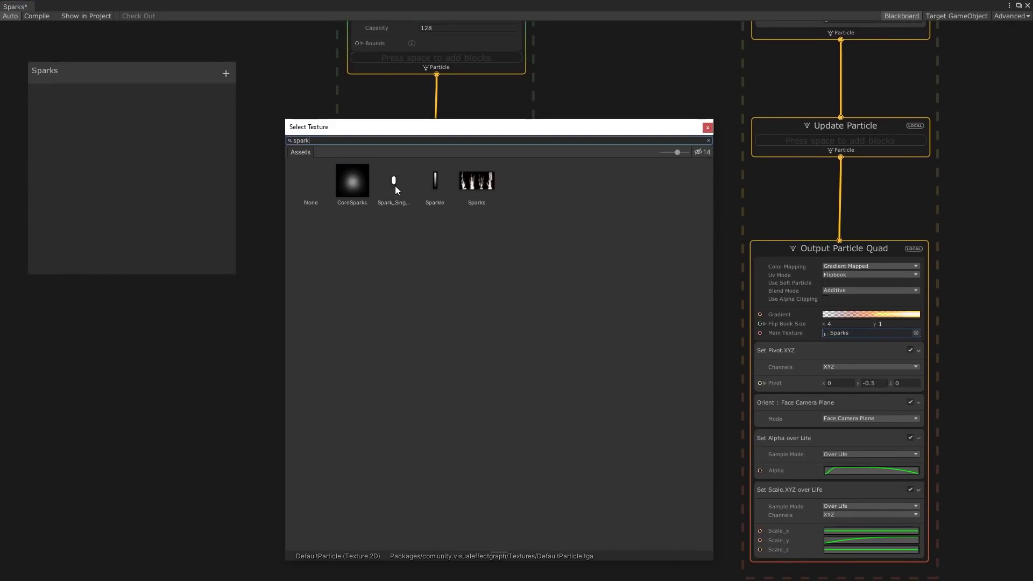
double_click(395, 186)
Add a Set Lifetime Random (Uniform) block to the new Initialize Particle context, ranging from 0.3 to 2
scroll(608, 403, up, 3)
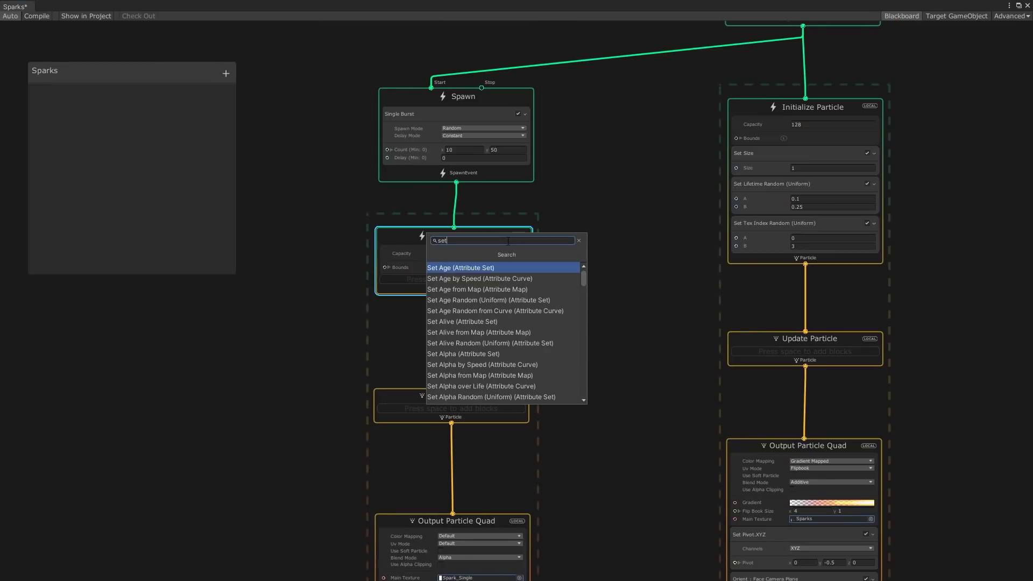
text(lifetime r)
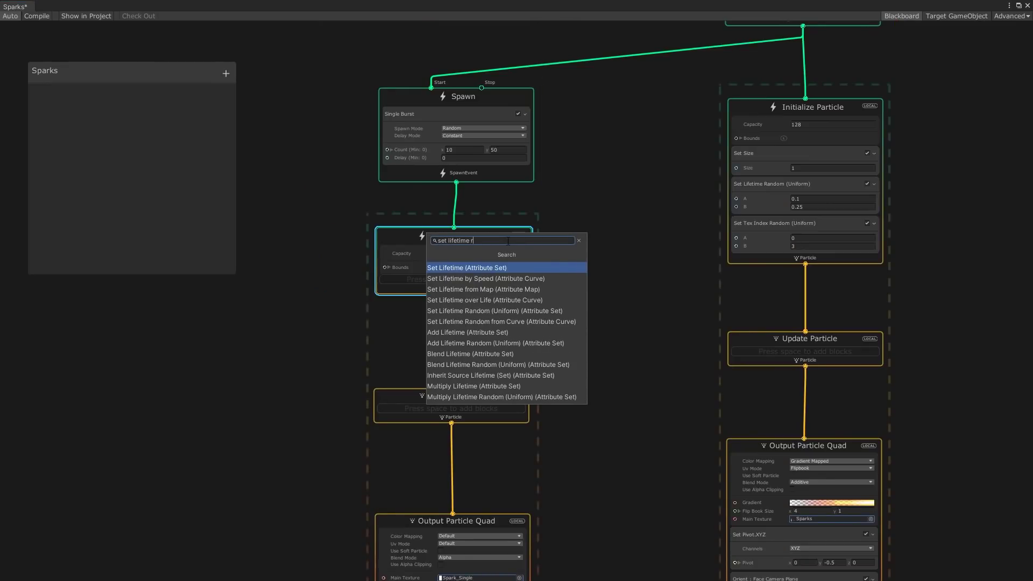
text(andom)
key(Return)
click(484, 296)
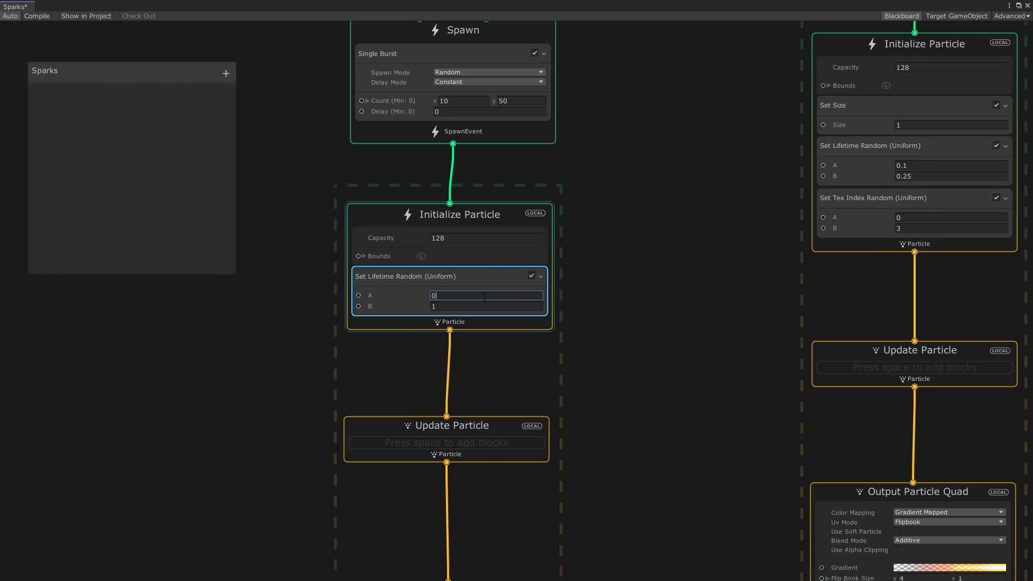
text(.3)
key(Tab)
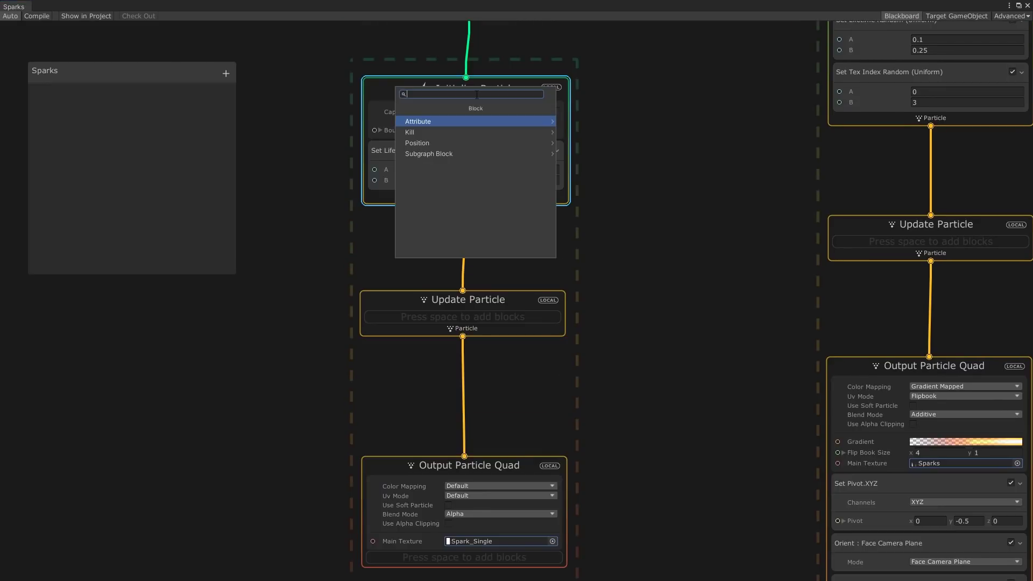
Add a Set Velocity Random (Per-component) block to the new Initialize Particle, with A at -1, 1, -1 and B at 1, 5, 1
text(set velocity random)
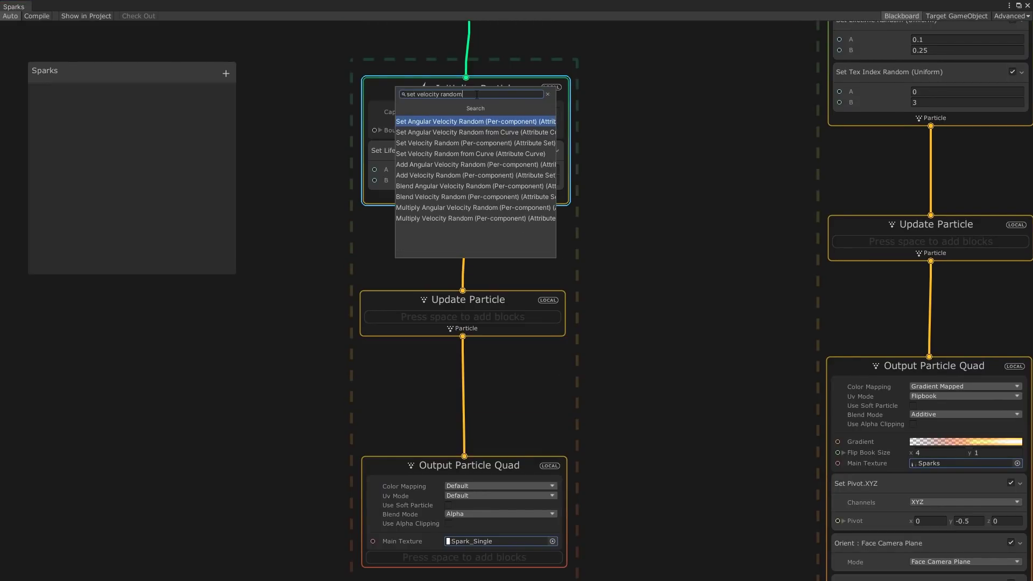
click(464, 143)
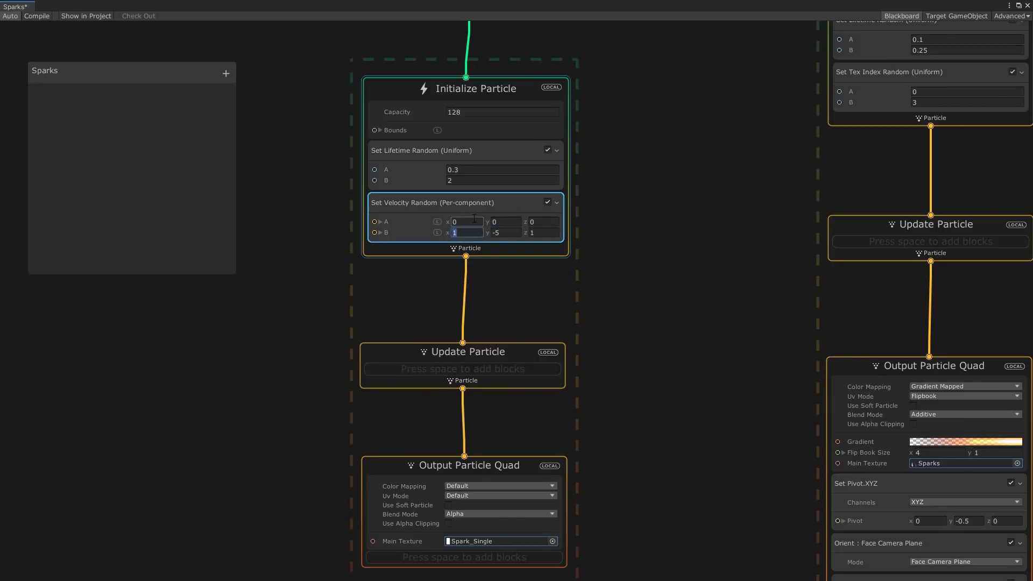
click(470, 221)
text(-1)
key(Tab)
text(1	-1)
key(Tab)
text(1	5)
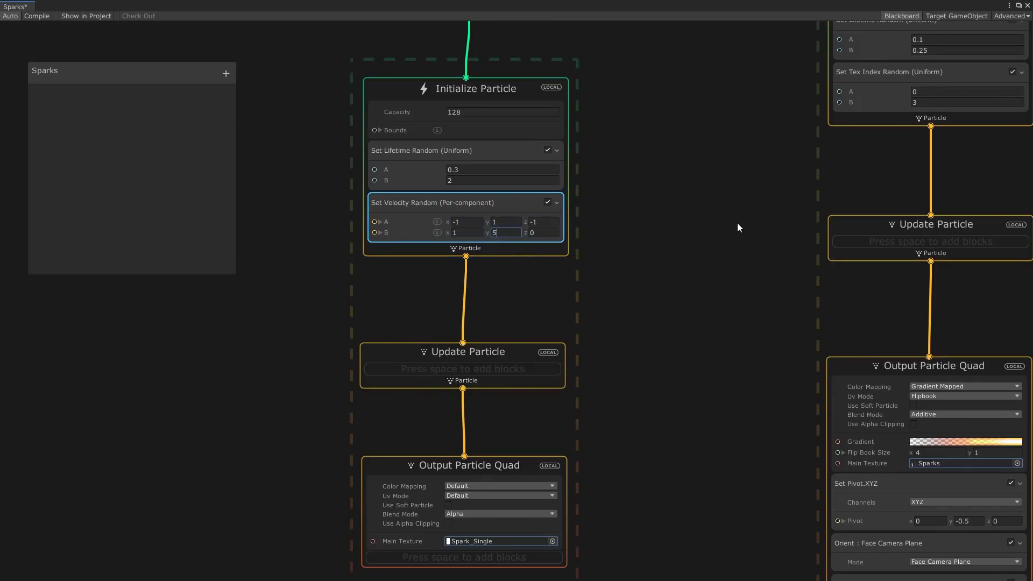
key(Tab)
text(1)
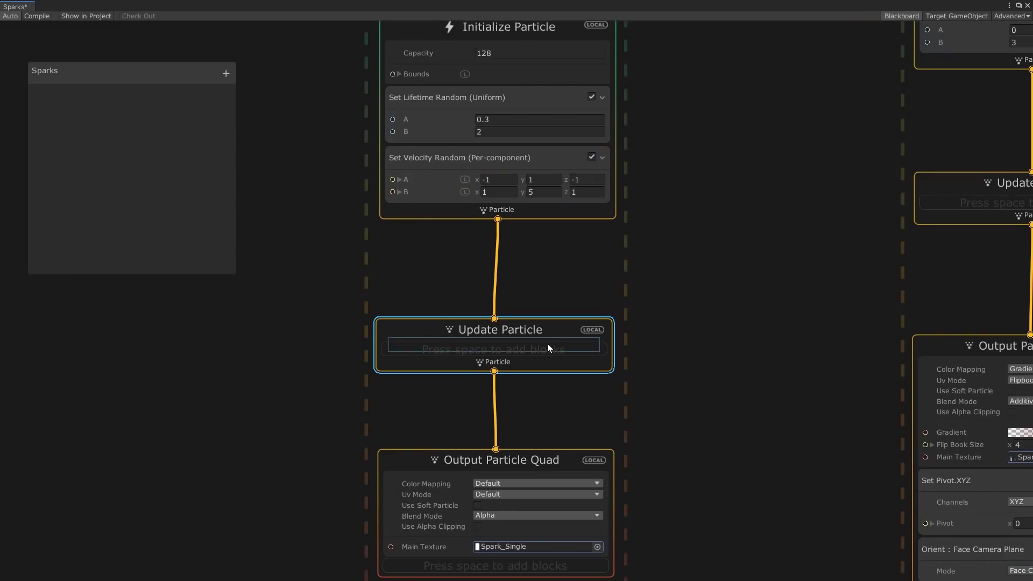
Add a Gravity block to the new Update Particle context and check the falling particles in the scene
key(space)
text(gravi)
key(Return)
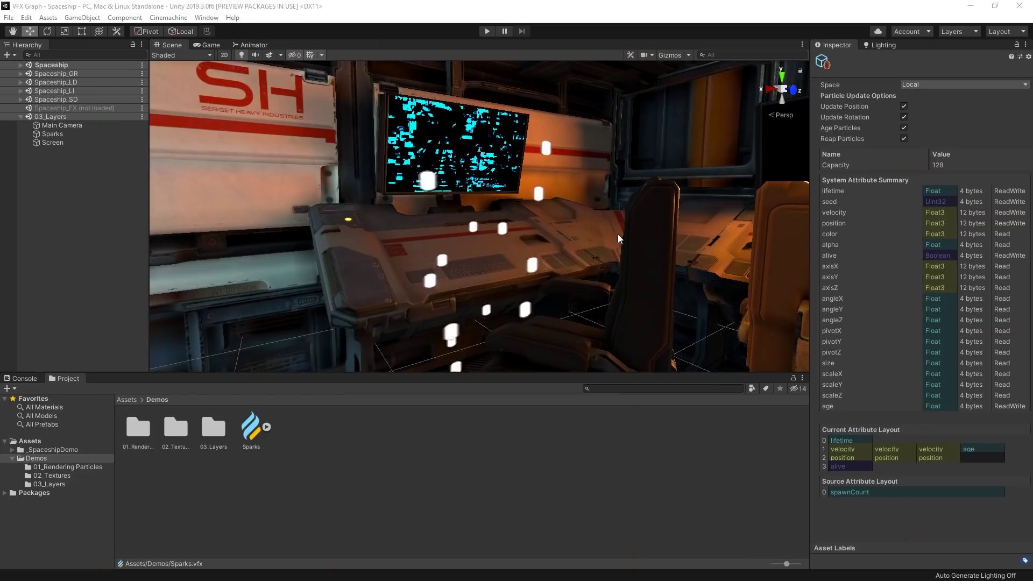
mouse_move(598, 285)
middle_down()
mouse_move(631, 261)
mouse_move(610, 279)
middle_up()
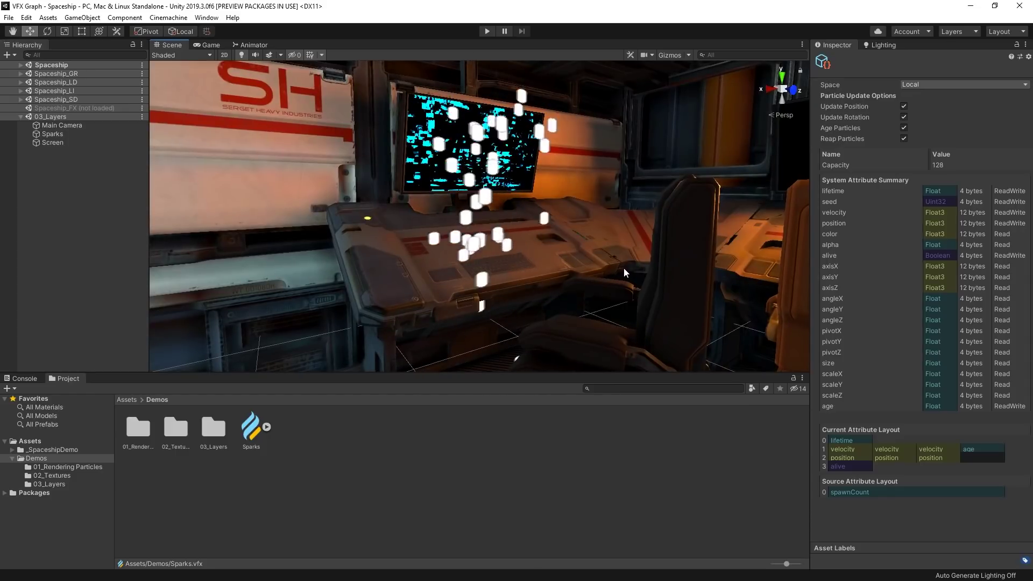
middle_drag(612, 264, 594, 265)
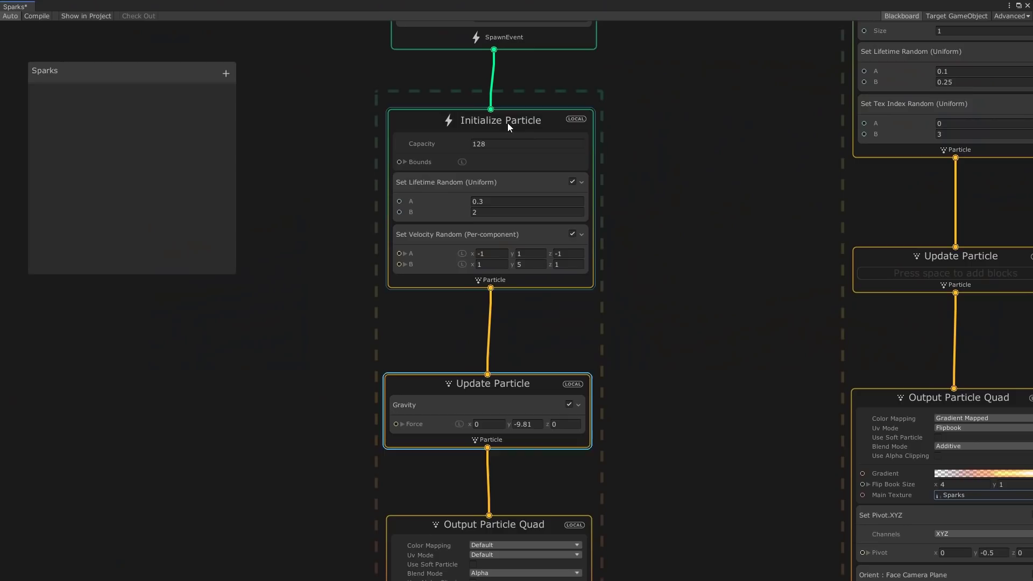
Add a Set Size Random (Uniform) block to the falling sparks' Initialize Particle context, ranging from 0.01 to 0.025
key(space)
text(set size random)
key(Return)
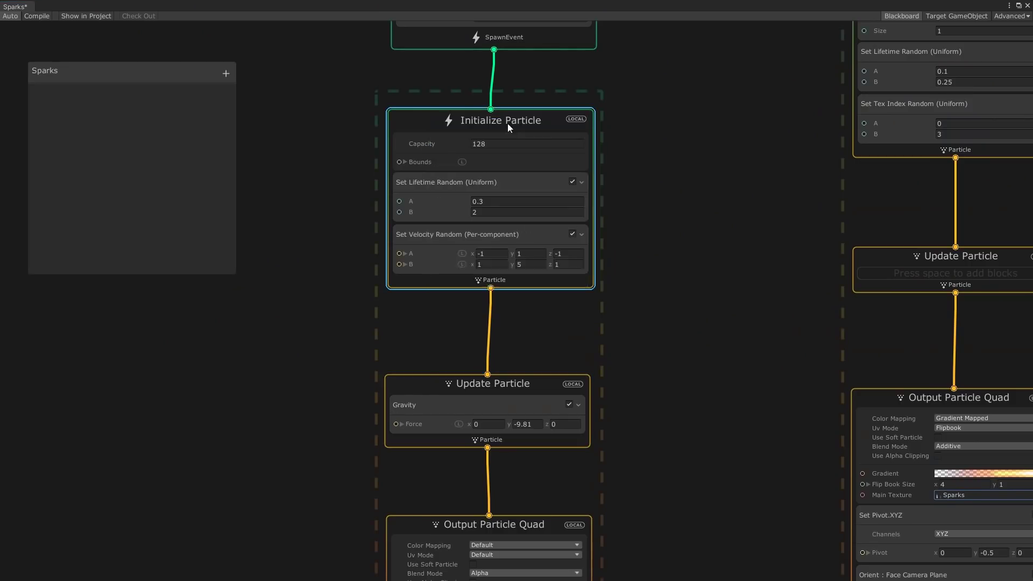
click(526, 305)
text(0.01)
key(Tab)
text(0.02)
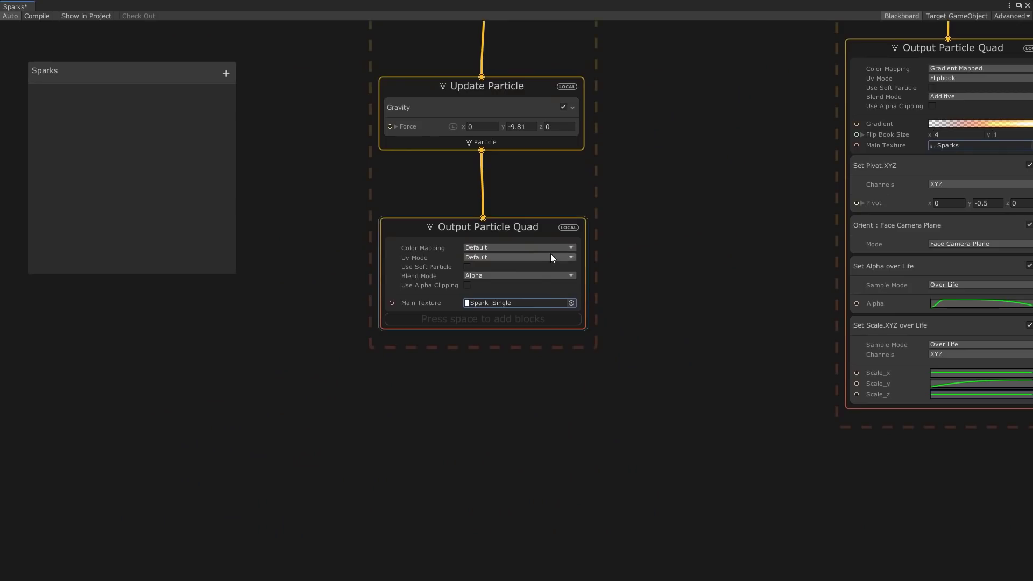
Set the falling sparks' Output Particle Quad to Gradient Mapped color mapping and Additive blend mode, and check the particles in the scene
click(549, 249)
click(534, 269)
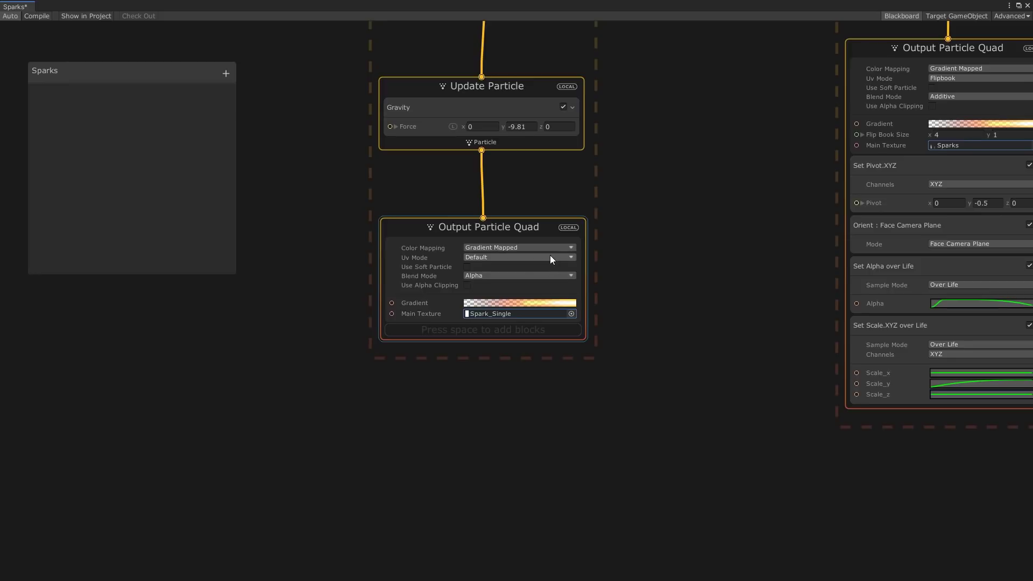
click(537, 275)
click(527, 288)
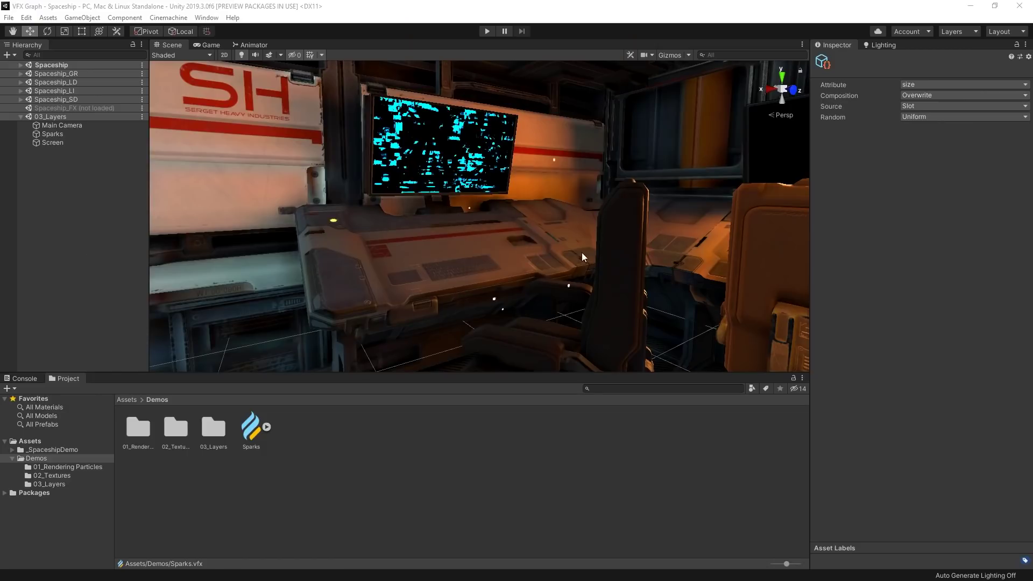
right_drag(598, 249, 595, 260)
middle_drag(595, 260, 640, 276)
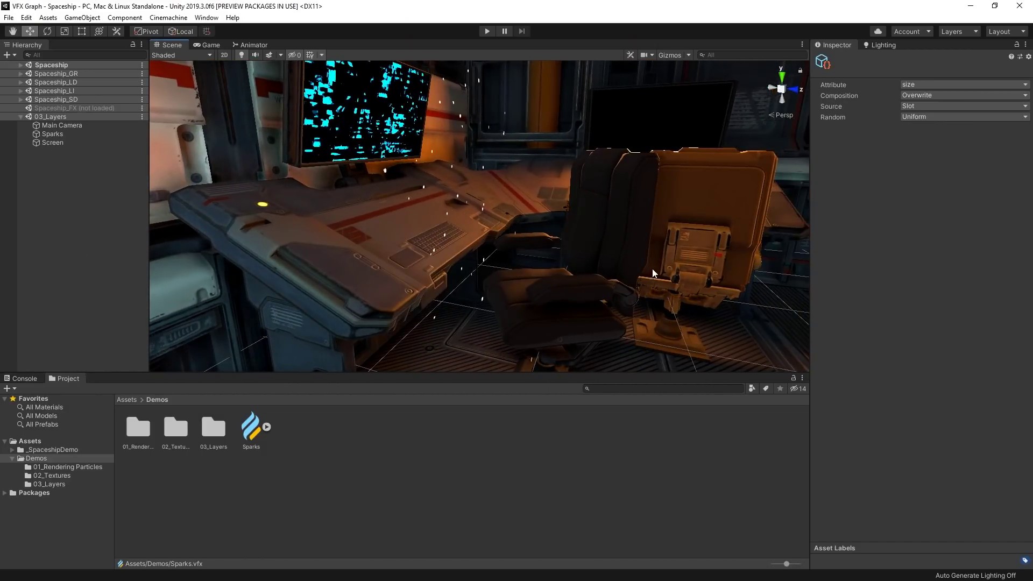
right_drag(652, 270, 644, 265)
middle_drag(643, 265, 621, 270)
right_drag(621, 270, 599, 270)
middle_drag(599, 270, 597, 265)
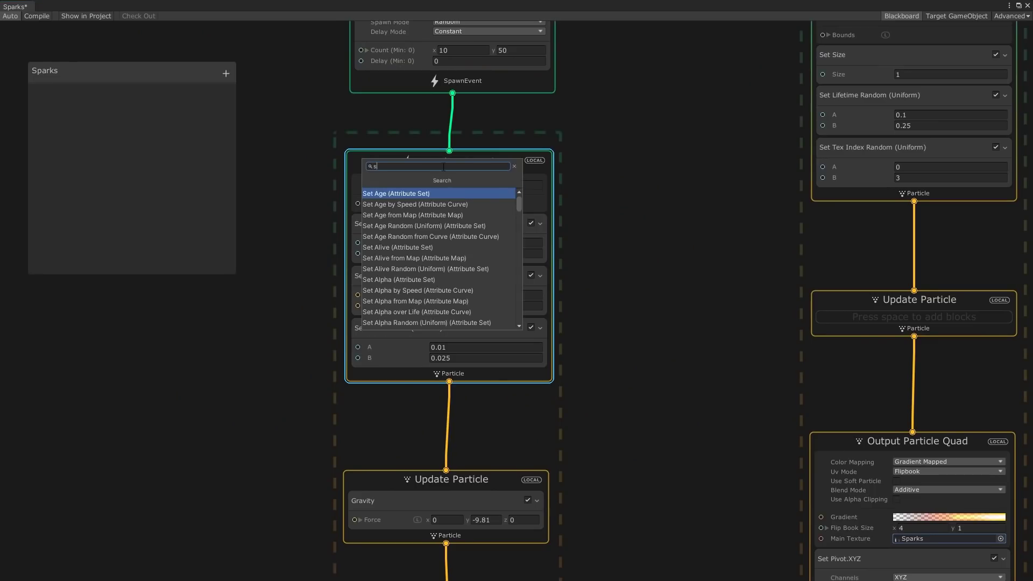
Add a Set Direction by Speed block to the Initialize Particle context and a Turbulence block to the Update Particle context
text(velocity)
key(Return)
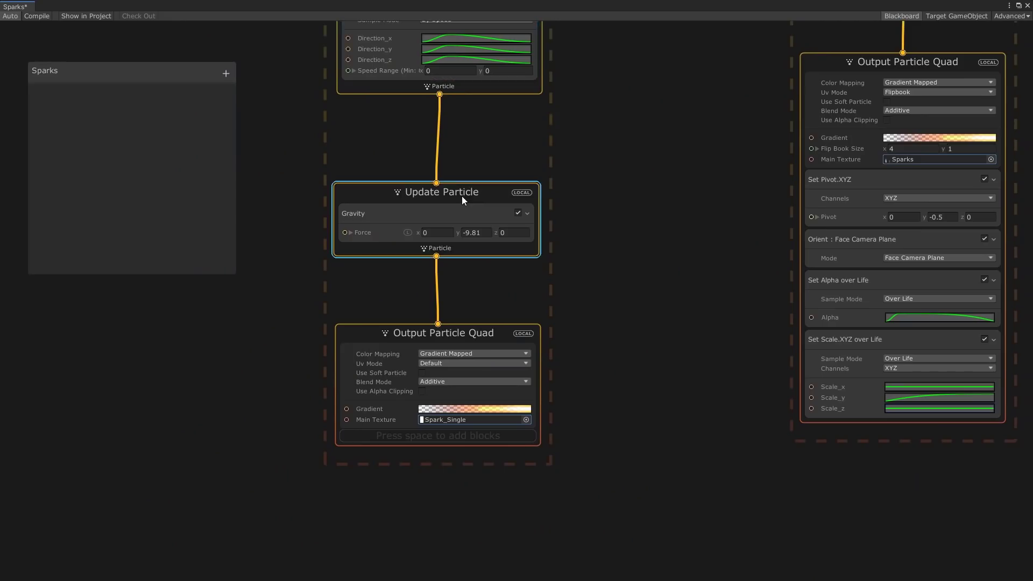
key(space)
text(t)
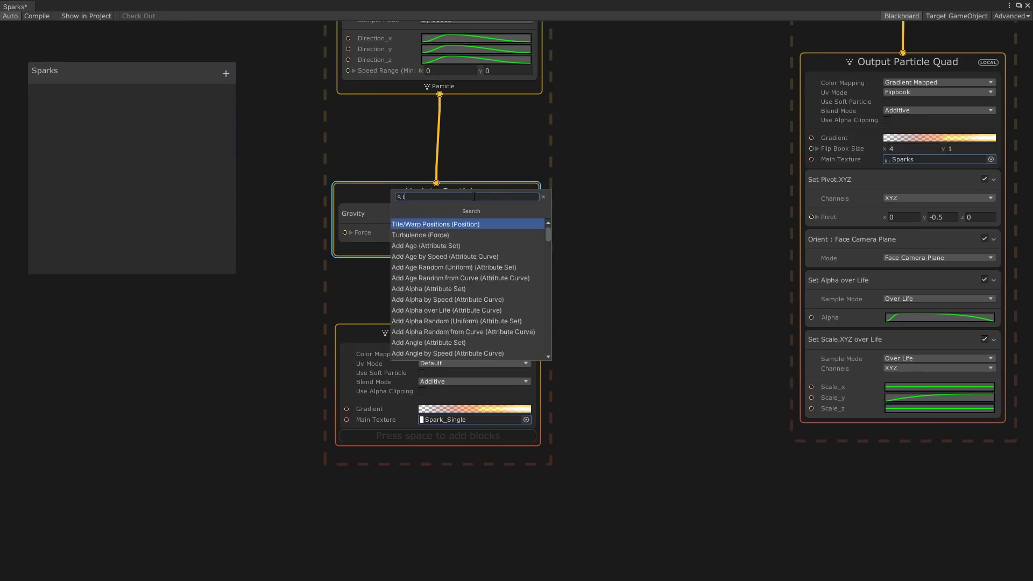
text(ur)
key(Return)
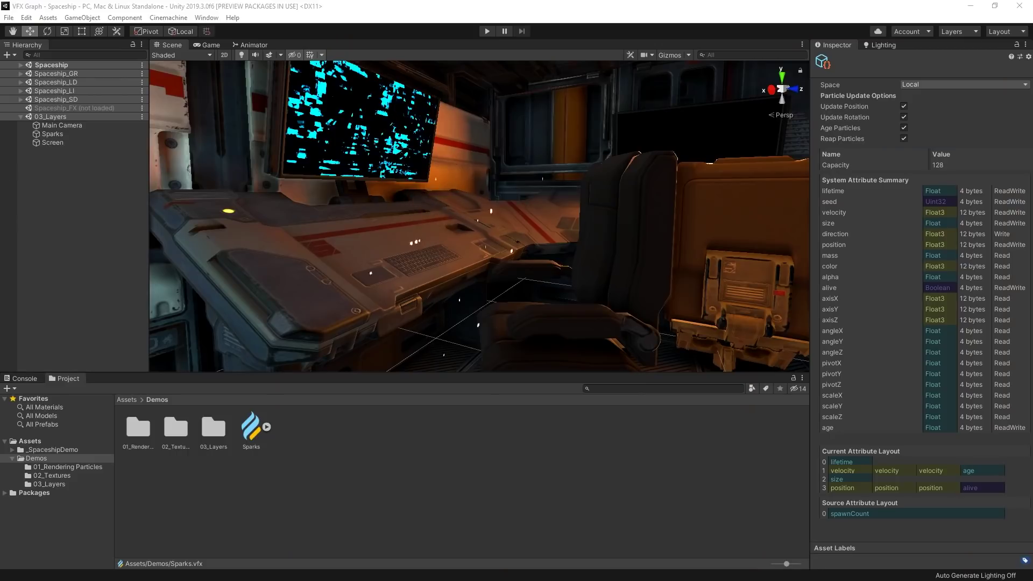
alt+drag(447, 195, 463, 219)
middle_drag(463, 220, 458, 218)
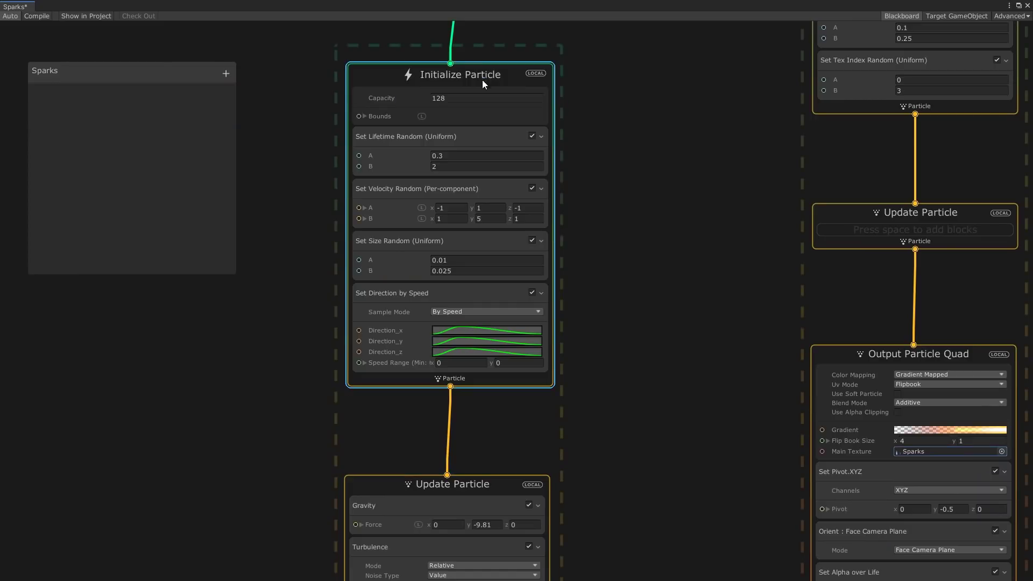
Add a Set Mass Random (Uniform) block to the falling sparks' Initialize Particle context, ranging from 1 to 5
key(space)
text(mass)
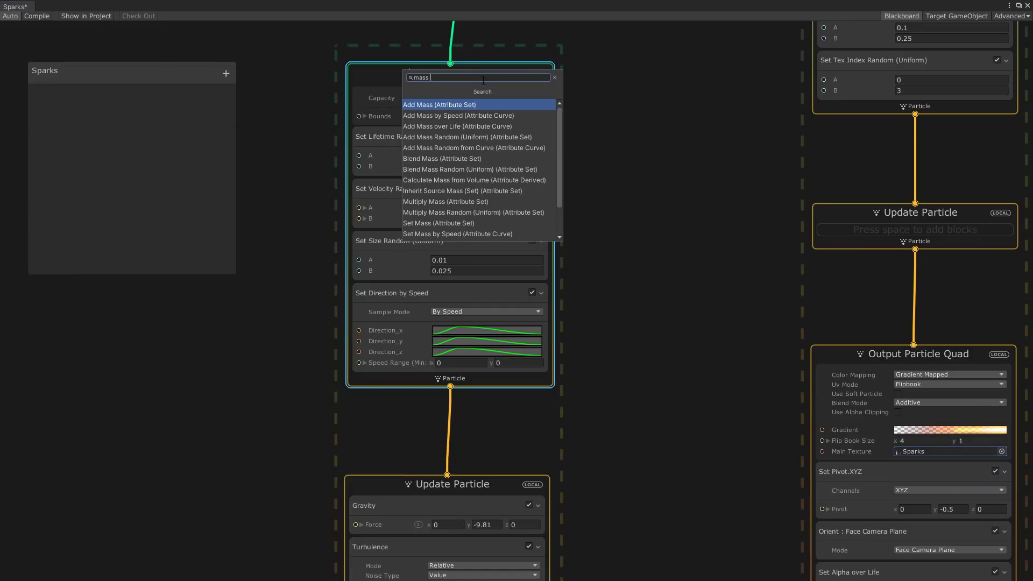
text( random)
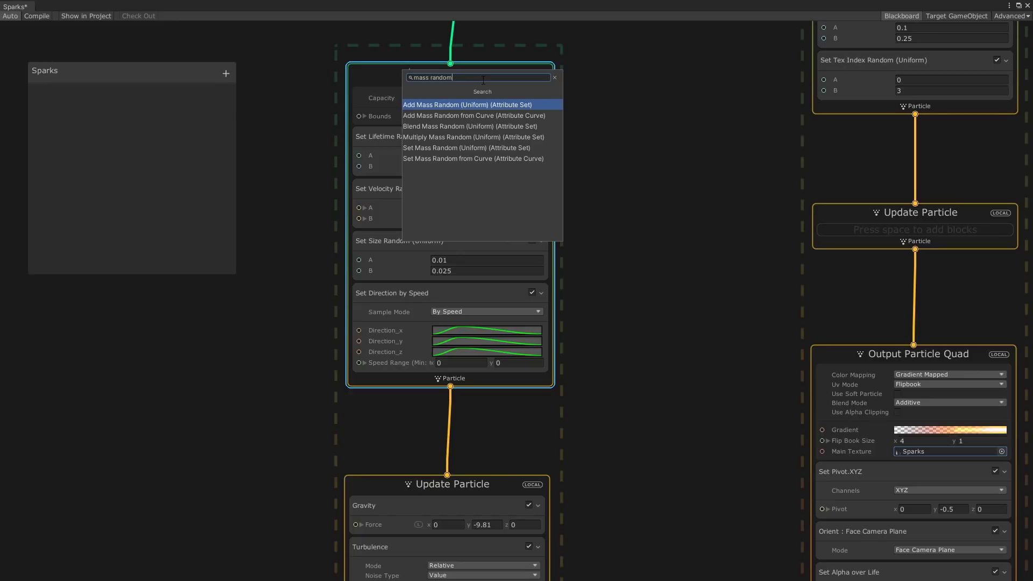
key(Down)
key(Down)
key(Down)
key(Down)
key(Return)
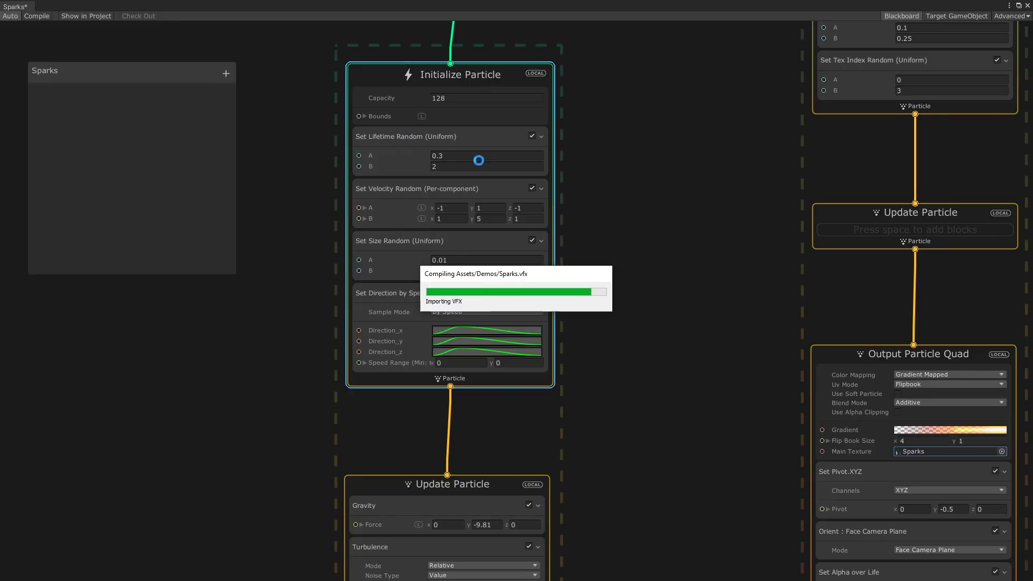
middle_drag(657, 389, 653, 273)
click(507, 282)
key(Tab)
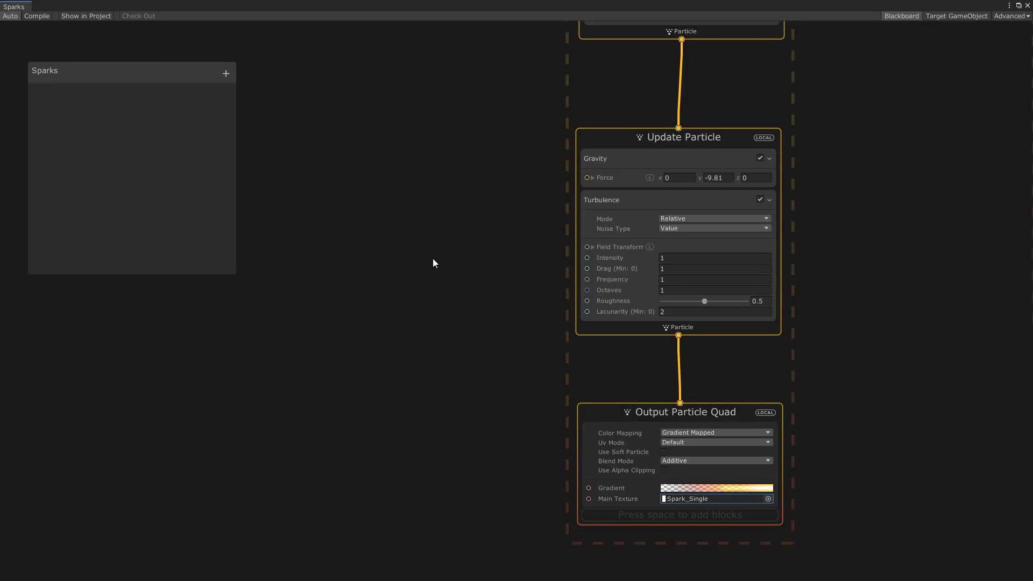
Create two Sample Curve nodes and connect them to the Turbulence block's Intensity and Drag inputs
key(space)
text(sam)
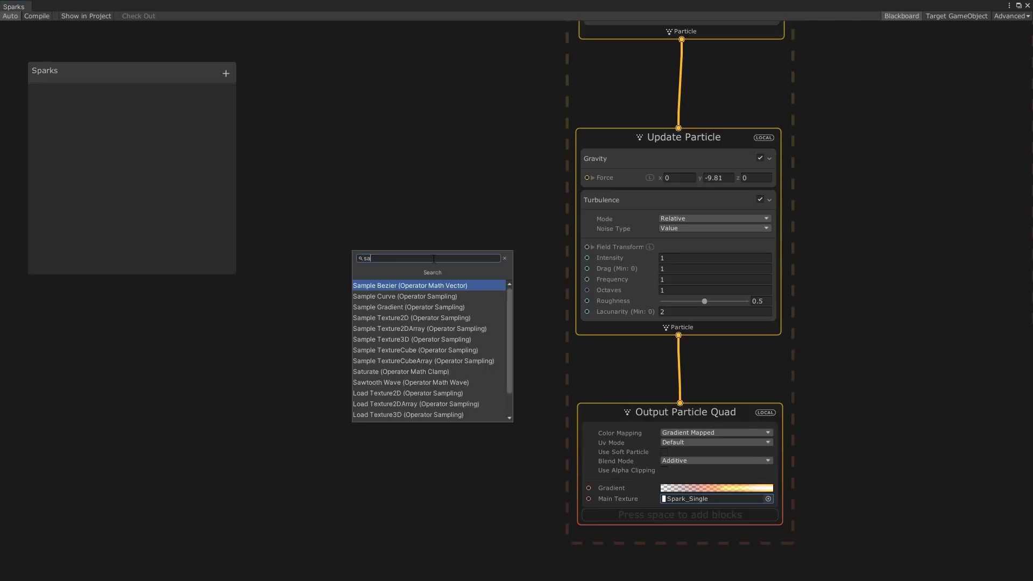
click(452, 298)
drag(460, 280, 334, 251)
key(space)
text(samp)
click(452, 349)
drag(463, 337, 374, 333)
drag(414, 271, 587, 257)
drag(420, 349, 587, 268)
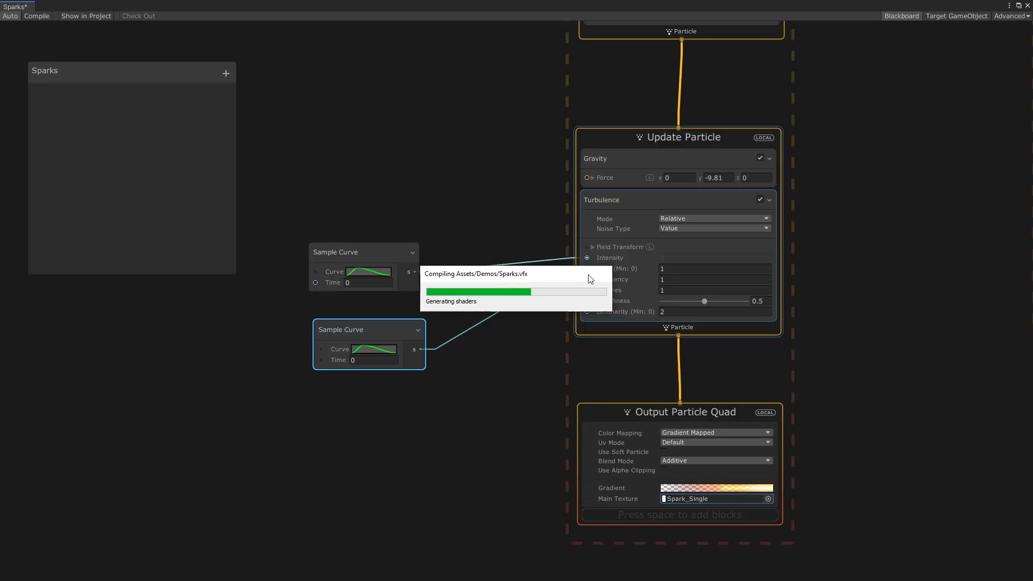
Create an Age Over Lifetime node and connect it to the Time inputs of both Sample Curve nodes
key(space)
text(age)
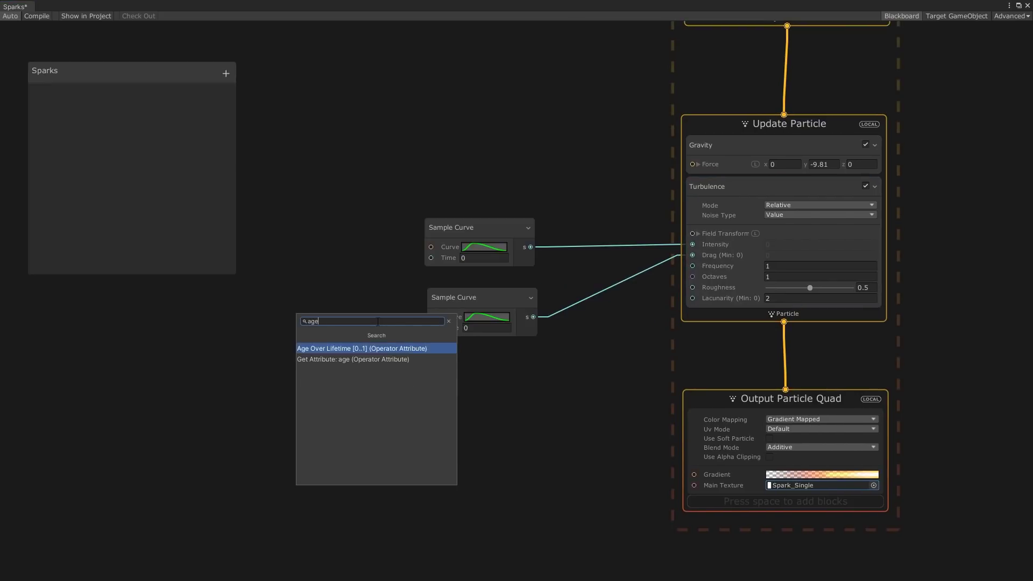
key(Return)
drag(391, 347, 290, 282)
drag(373, 299, 431, 258)
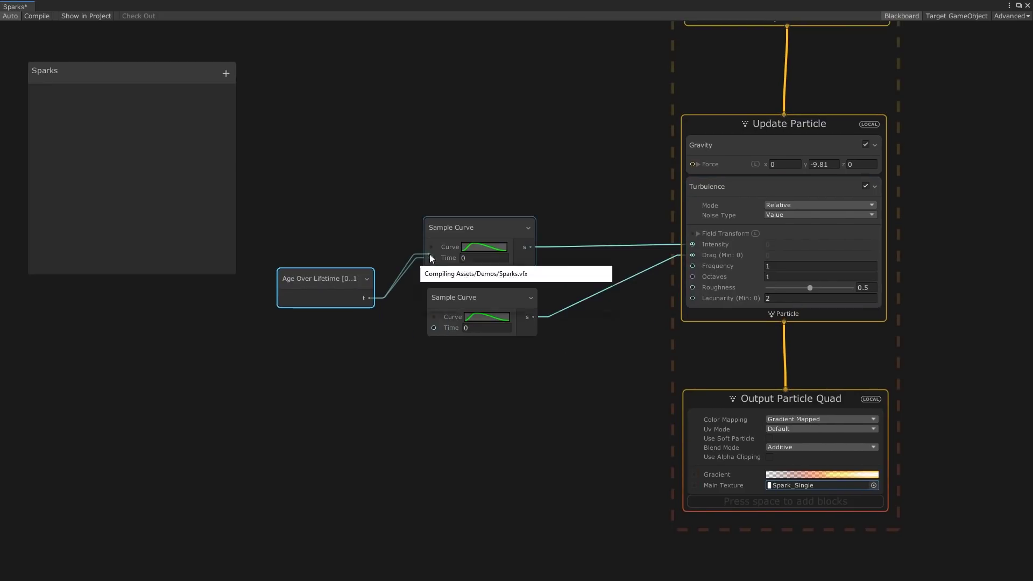
drag(376, 301, 434, 329)
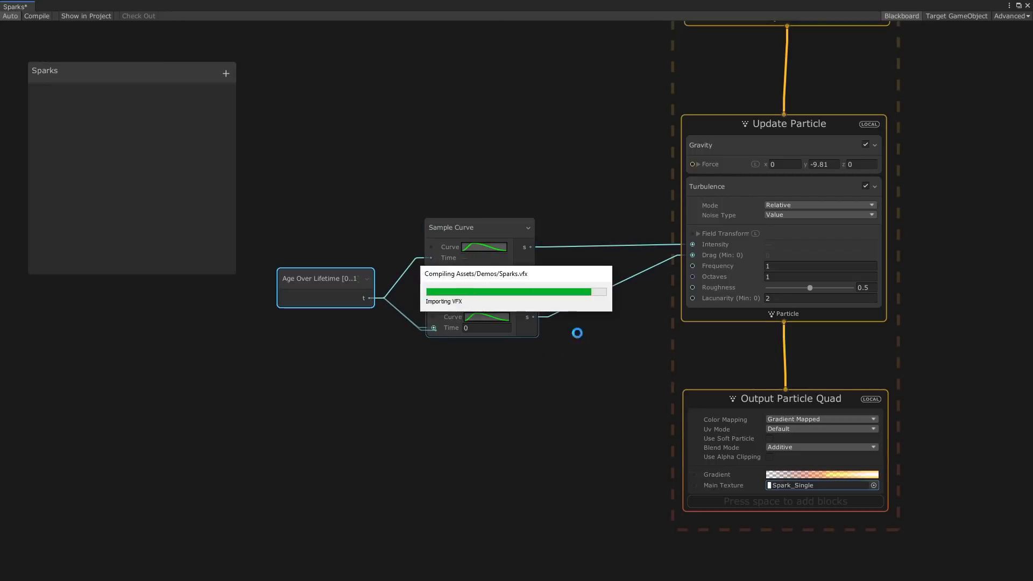
Raise the Intensity curve's middle key to about 3 and move the Drag curve's middle key slightly earlier, to about 0.2
click(496, 245)
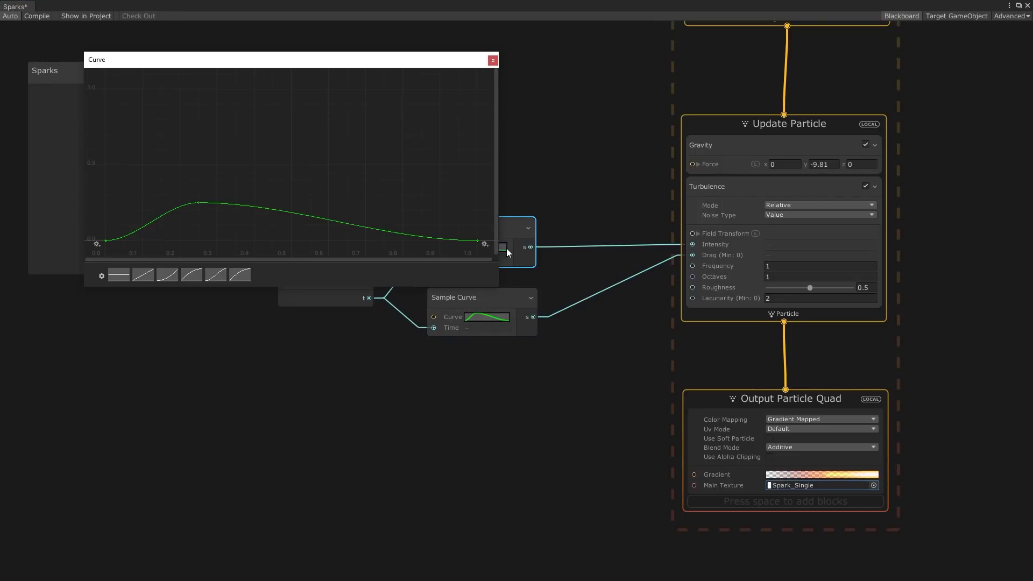
drag(202, 202, 171, 107)
middle_drag(194, 152, 188, 237)
scroll(218, 215, down, 14)
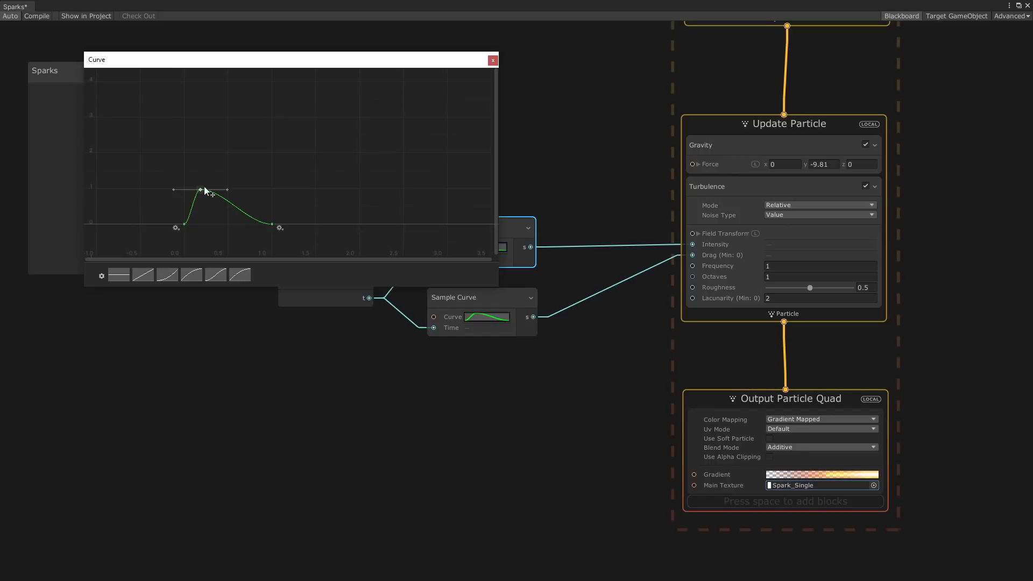
drag(200, 192, 210, 119)
click(492, 61)
click(494, 317)
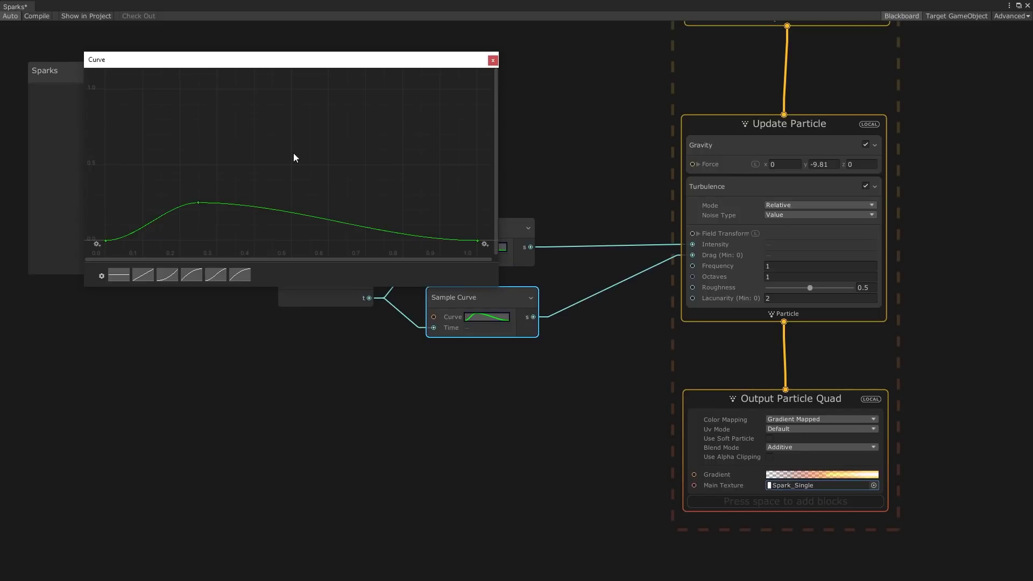
mouse_move(198, 202)
mouse_down()
mouse_move(198, 222)
mouse_move(182, 221)
mouse_move(182, 208)
mouse_up()
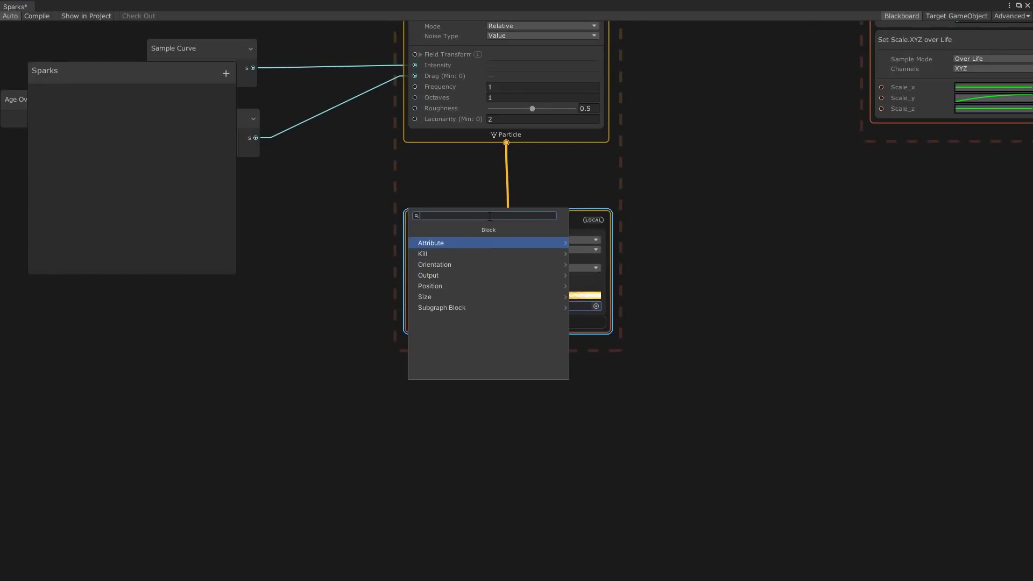
Add a Multiply Scale block to the falling sparks' Output Particle Quad and limit its channels to Y
text(multiply)
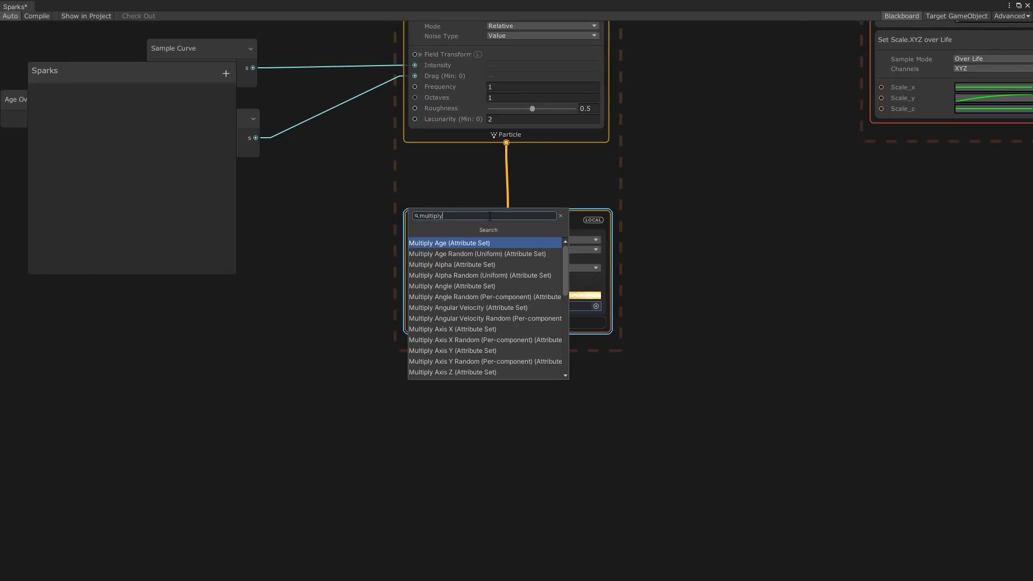
text( scale)
key(Return)
middle_drag(468, 344, 471, 277)
click(547, 278)
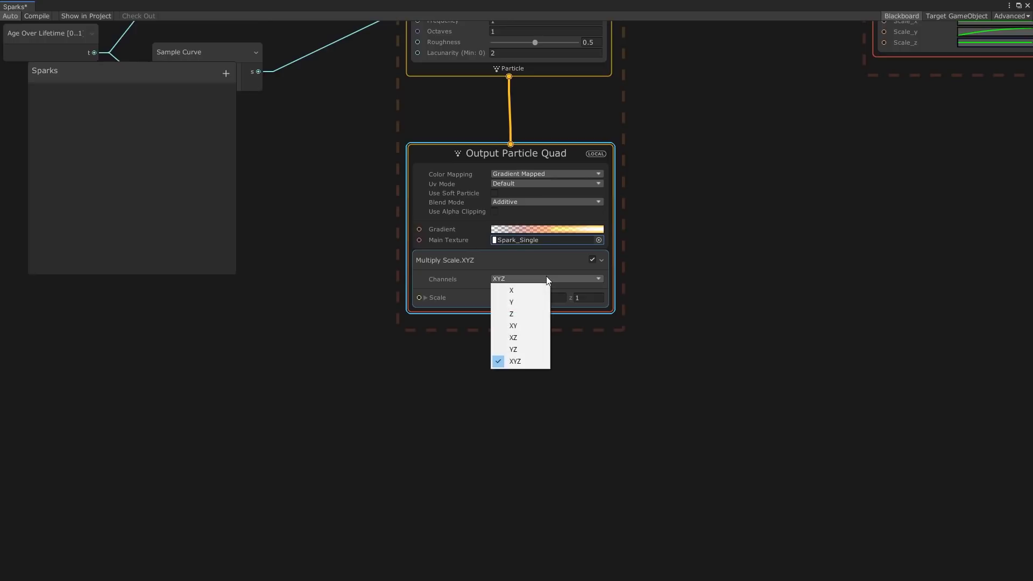
click(531, 302)
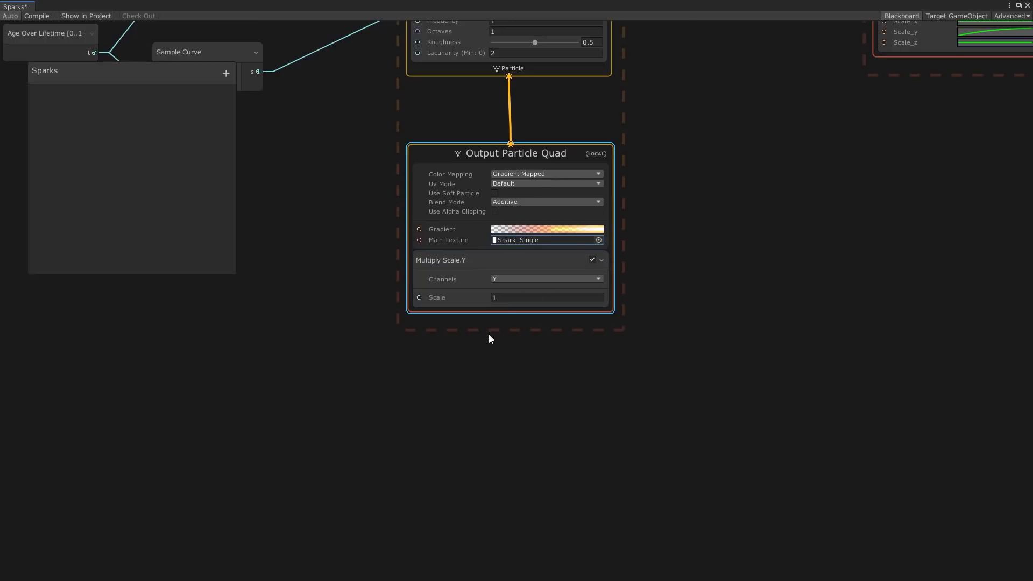
Create a Sample Curve node driving the Multiply Scale.Y block's Scale, and feed its Time from the existing Age Over Lifetime node
middle_drag(355, 319, 430, 315)
key(space)
text(sample cur)
key(Return)
drag(457, 321, 341, 264)
middle_drag(341, 264, 433, 267)
drag(501, 292, 588, 296)
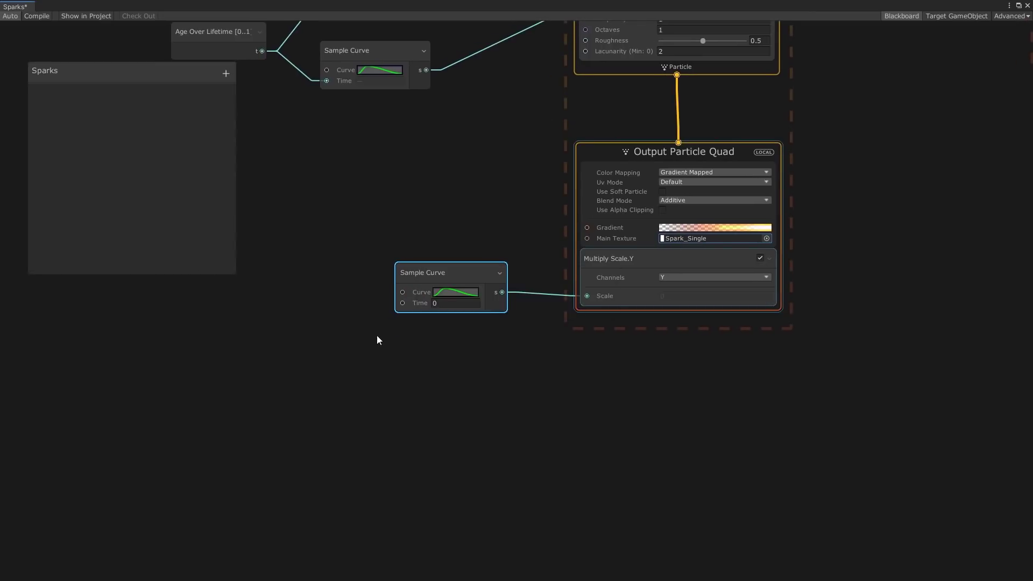
middle_drag(386, 309, 461, 312)
drag(315, 61, 477, 306)
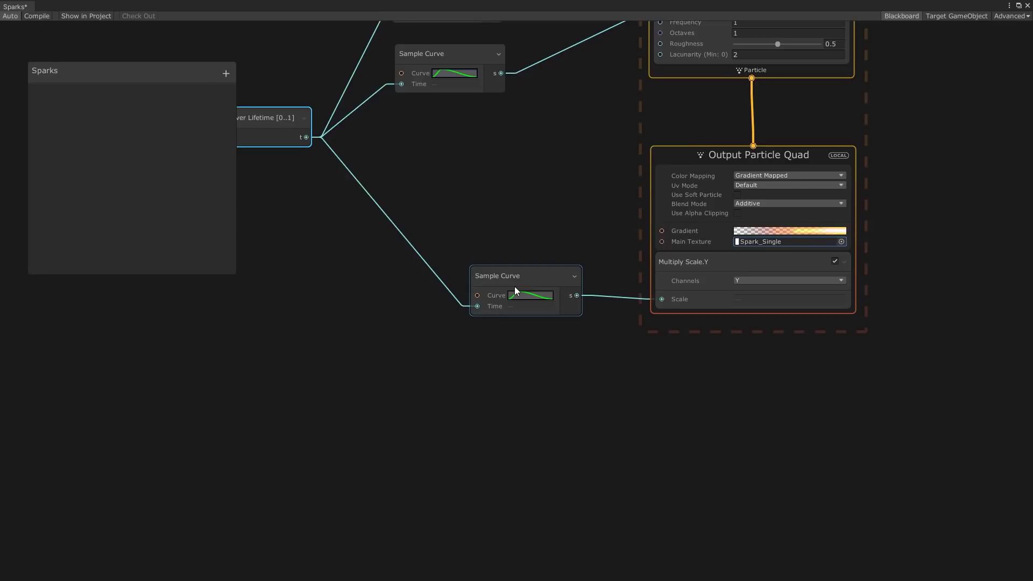
Reshape the scale curve by deleting its middle key and raising the first key to about 30 near time 0
click(514, 291)
right_click(250, 217)
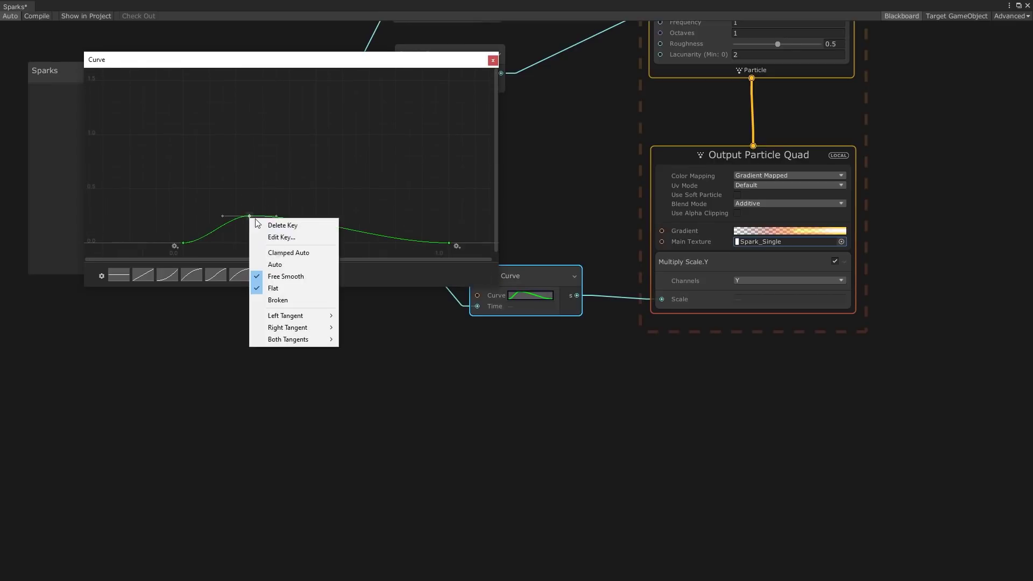
click(281, 225)
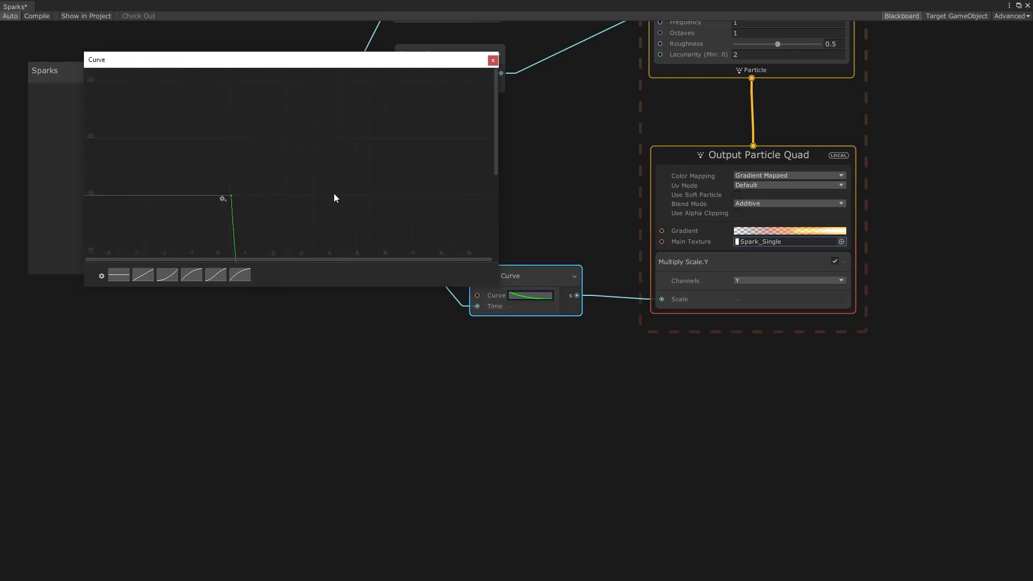
mouse_move(231, 196)
mouse_down()
mouse_move(245, 176)
mouse_move(255, 240)
mouse_move(223, 240)
mouse_move(221, 196)
mouse_up()
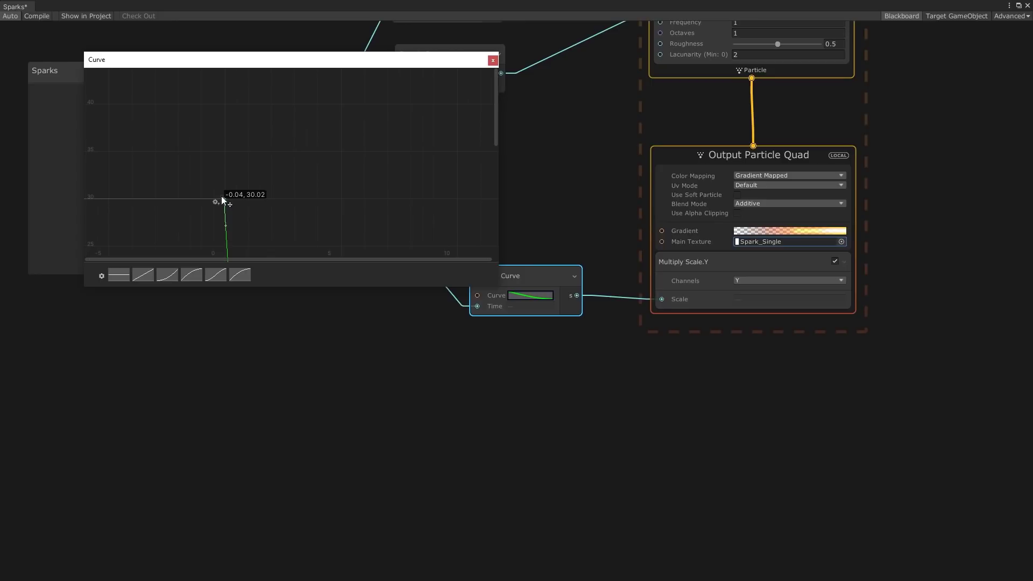
scroll(299, 115, down, 8)
middle_drag(285, 209, 297, 164)
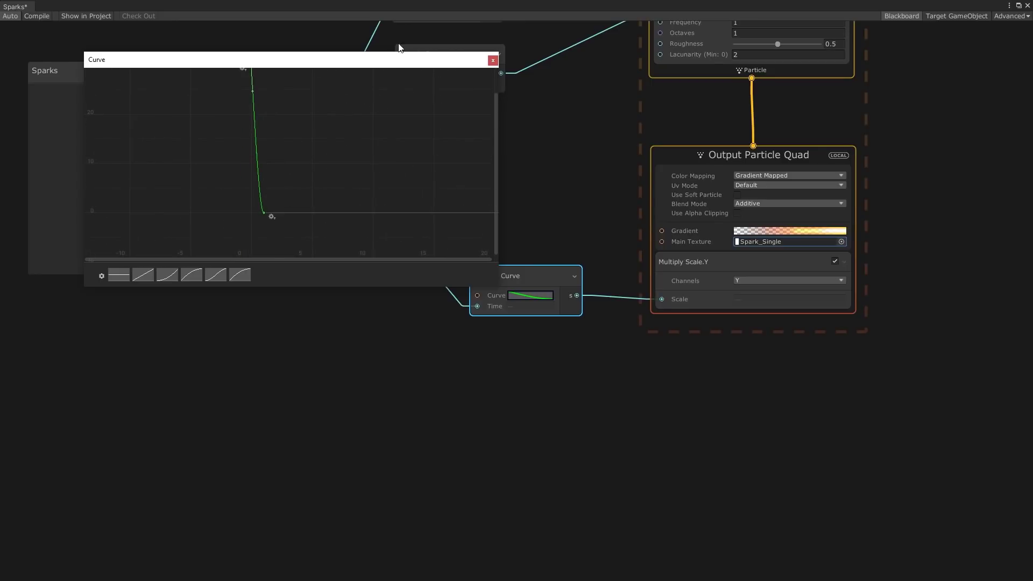
click(493, 61)
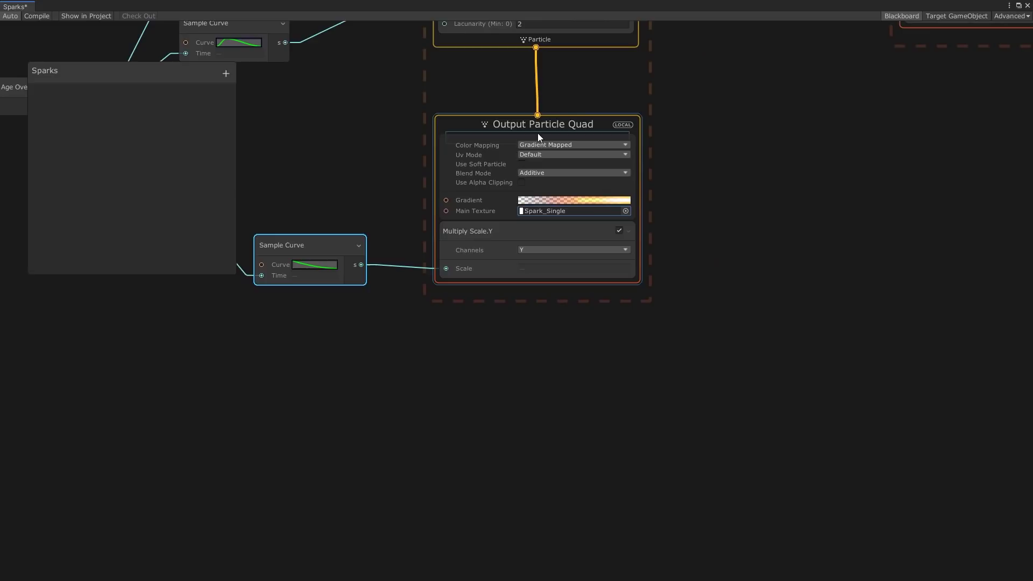
Add an Orient : Along Velocity block to the falling sparks' Output Particle Quad
click(540, 125)
key(space)
text(ori)
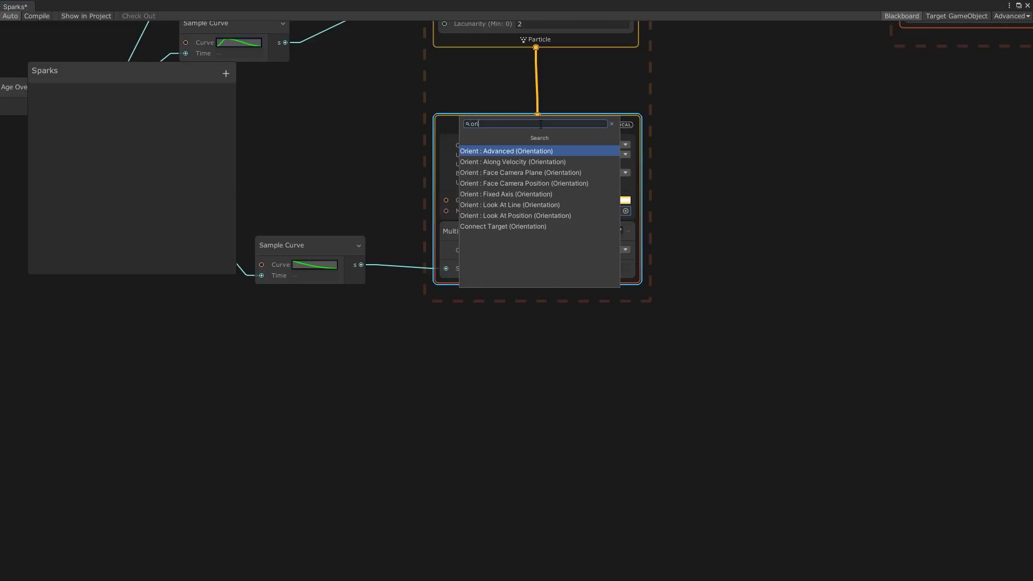
text(ent al)
key(Return)
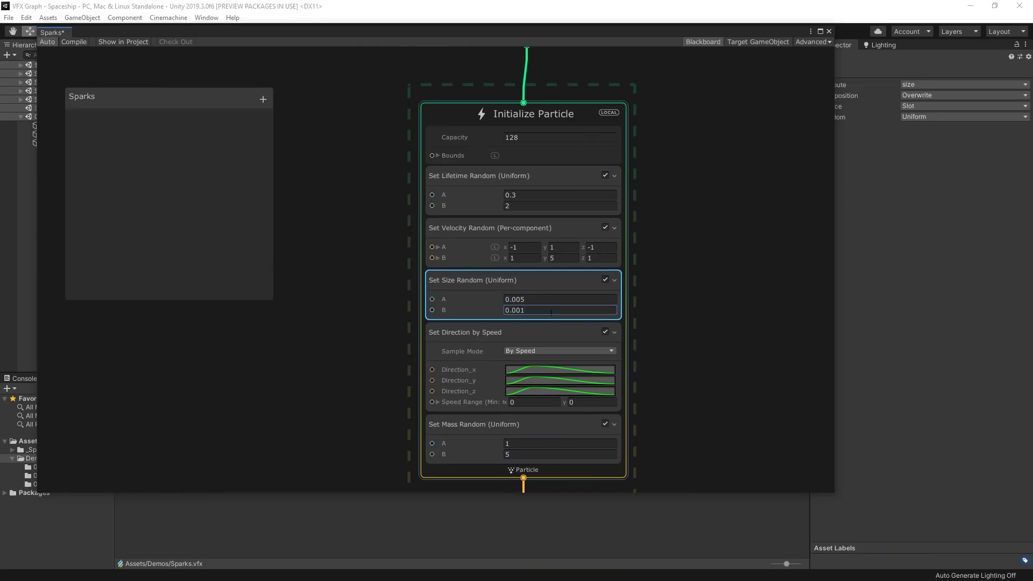
Adjust the falling sparks' random size B value and shift the scale curve's end key earlier, to about time 0.6
double_click(528, 308)
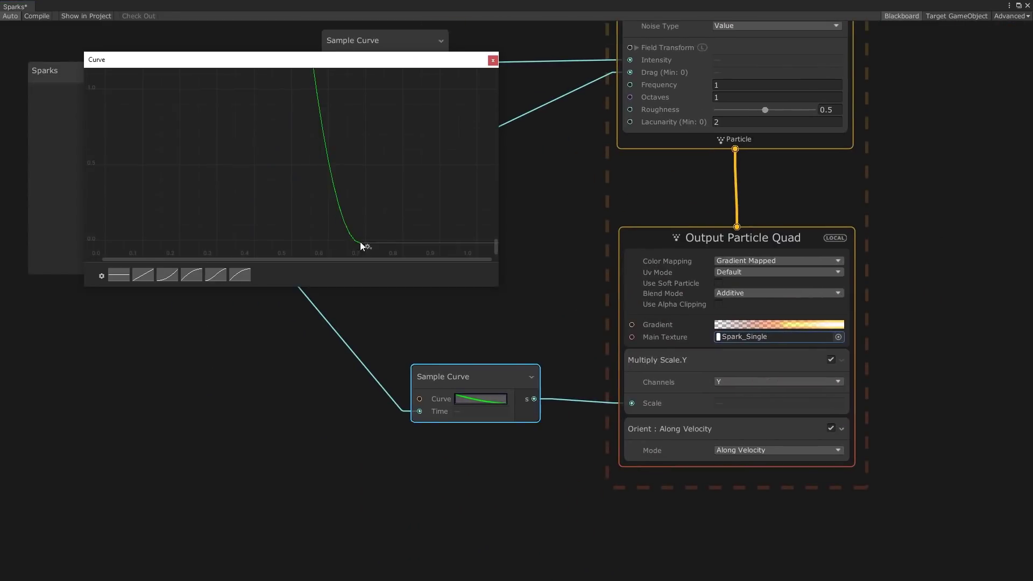
drag(360, 241, 328, 240)
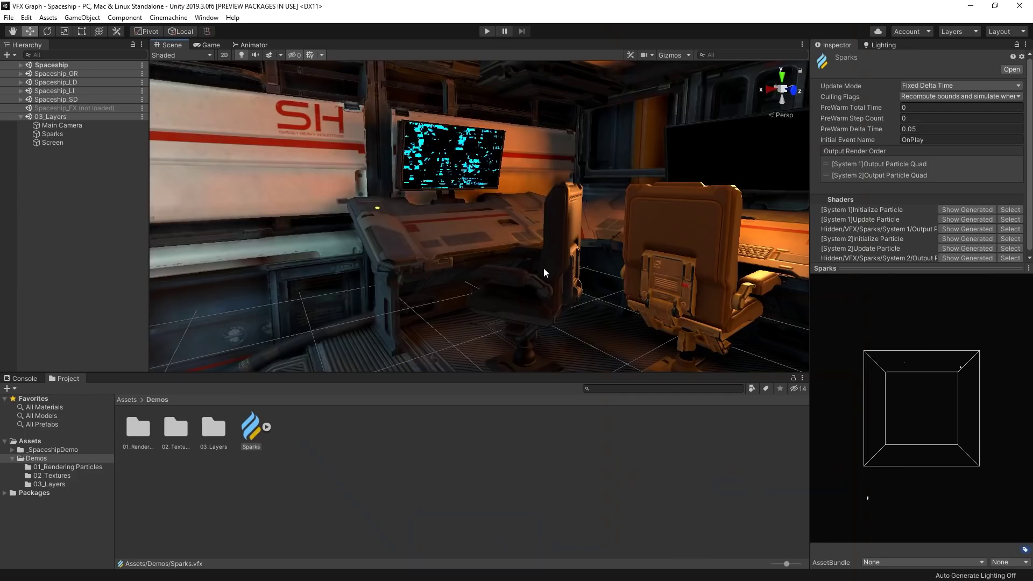
scroll(543, 268, up, 3)
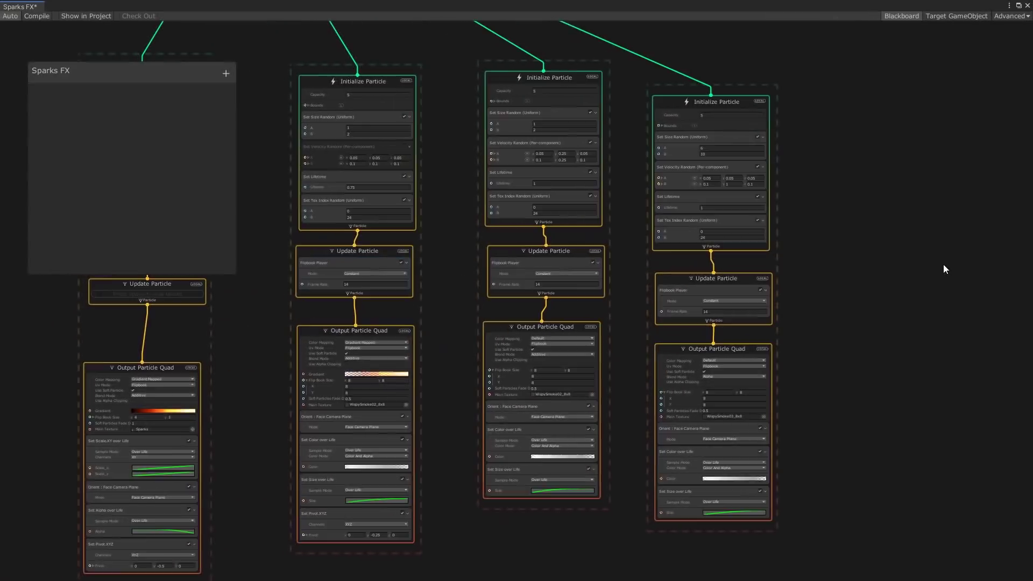
Disconnect the Periodic Burst Spawn in Sparks FX from the flash layer and the two rightmost smoke layers' Initialize Particle contexts
scroll(425, 250, up, 3)
middle_drag(515, 458, 572, 575)
click(543, 239)
key(Delete)
click(560, 196)
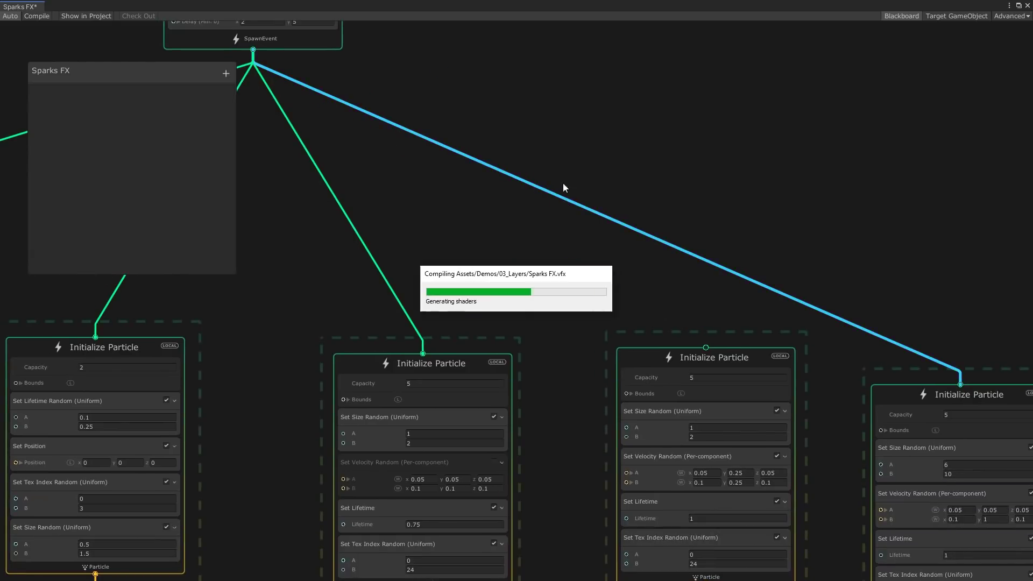
key(Delete)
click(249, 86)
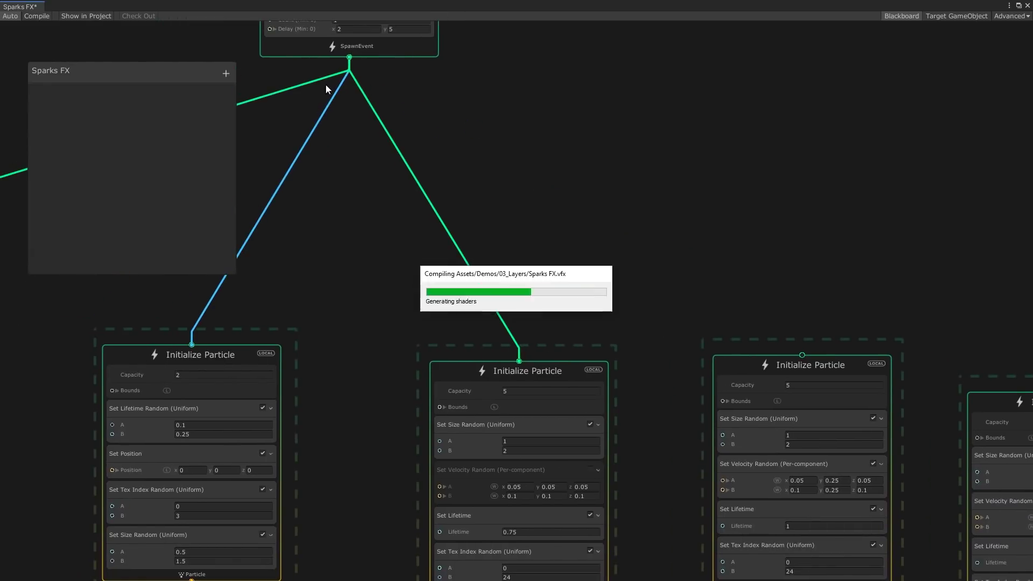
key(Delete)
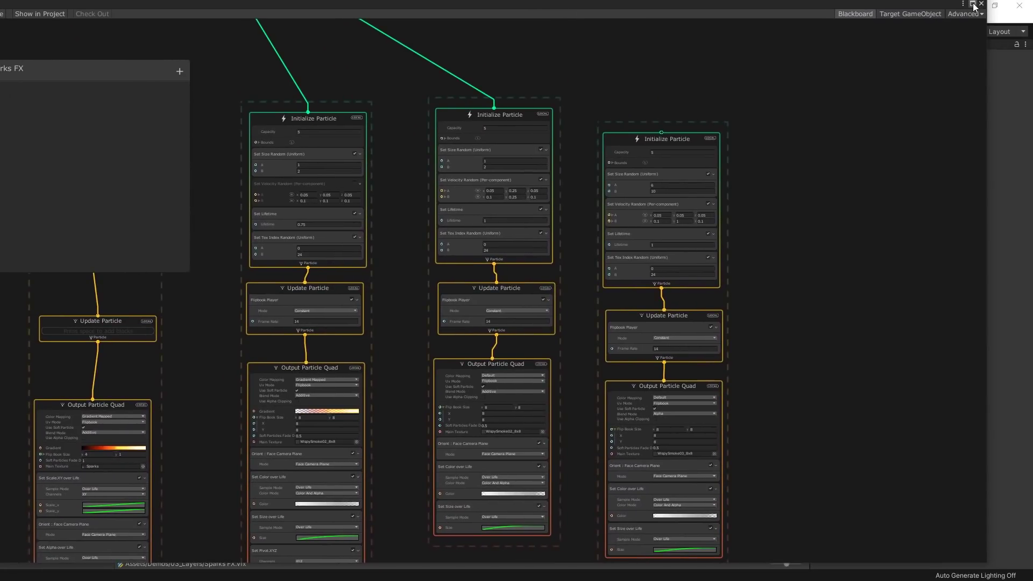
Reconnect the Periodic Burst Spawn's SpawnEvent to the flash layer's Initialize Particle and the Start of the falling sparks' Single Burst Spawn
click(973, 4)
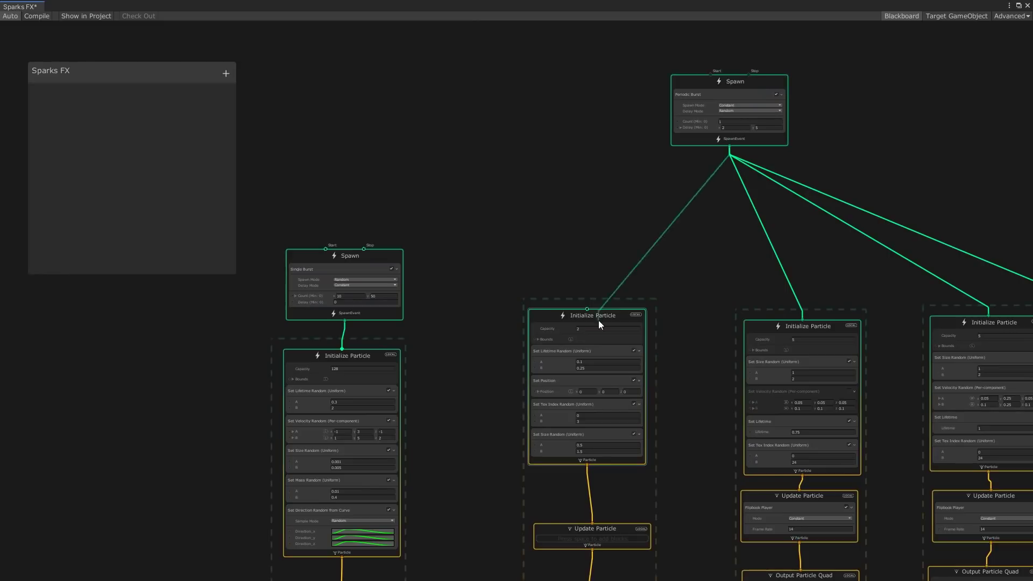
drag(729, 154, 326, 249)
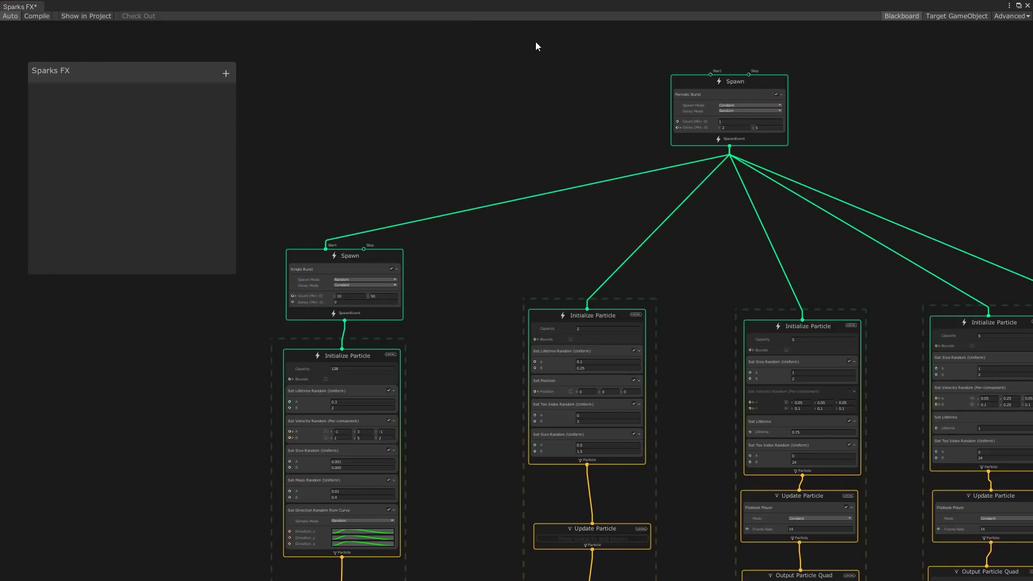